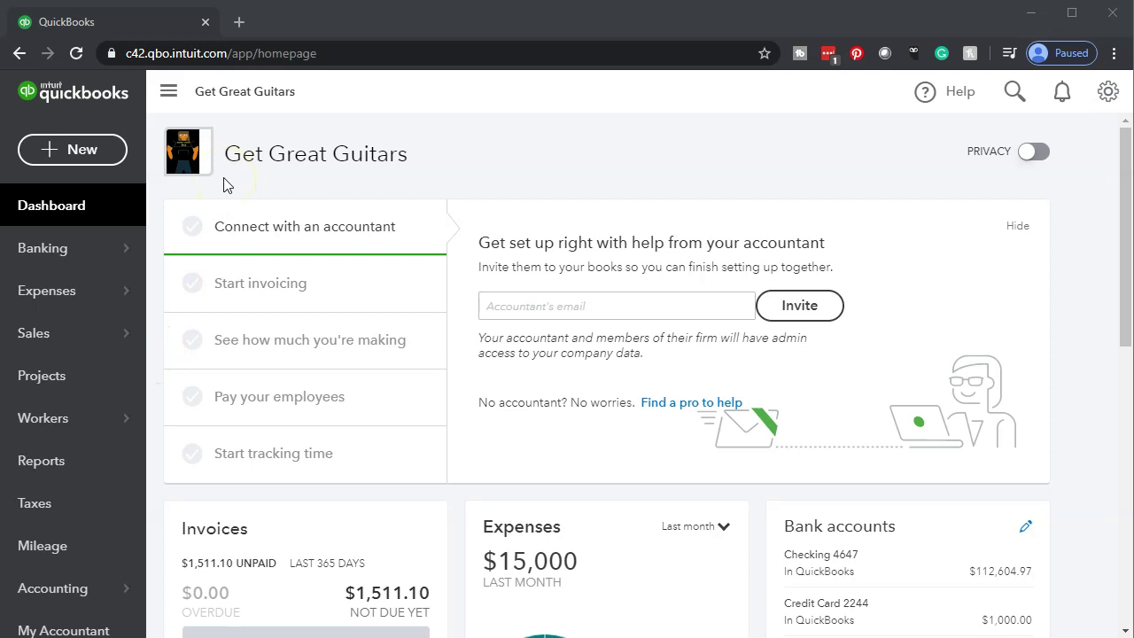
Find the standard Trial Balance report by name in the reports list and open it
click(75, 466)
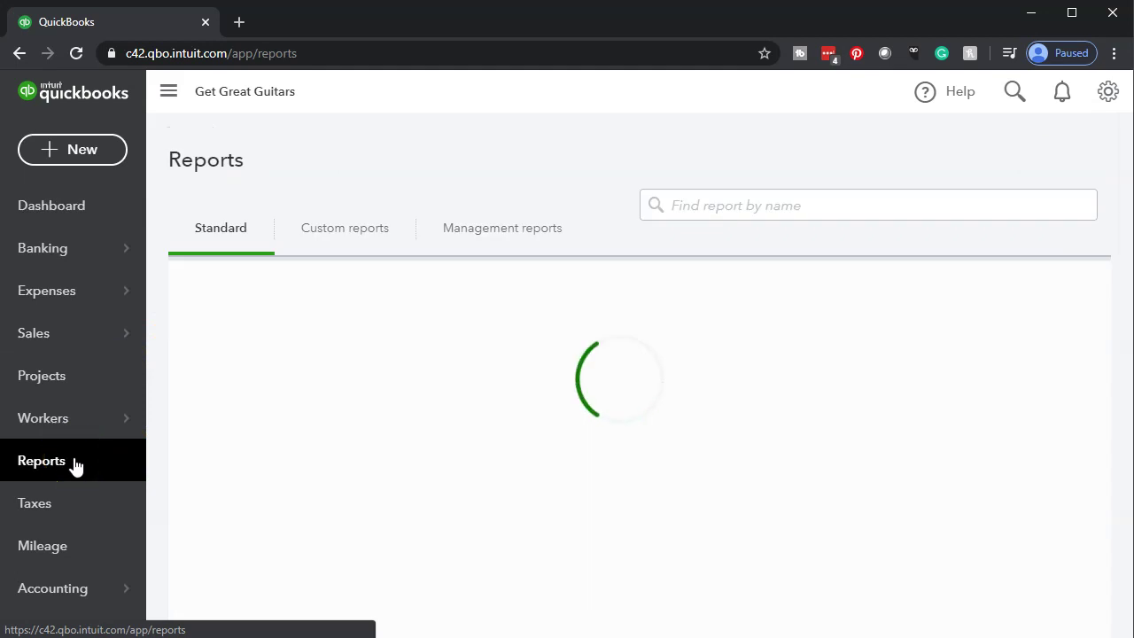
click(784, 329)
text(tri)
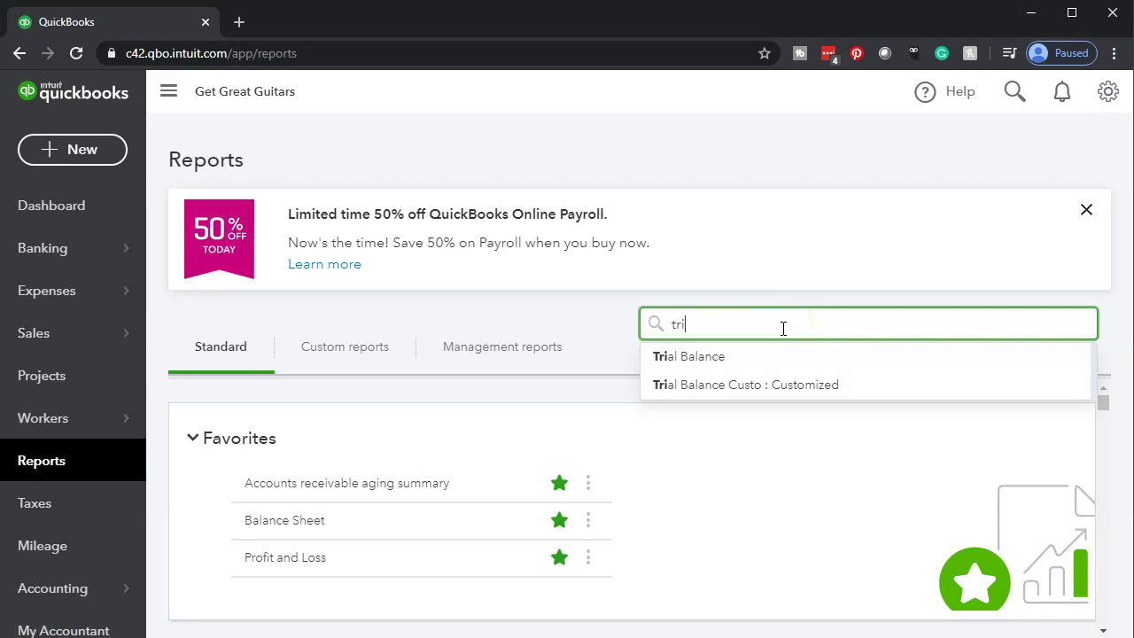
click(747, 354)
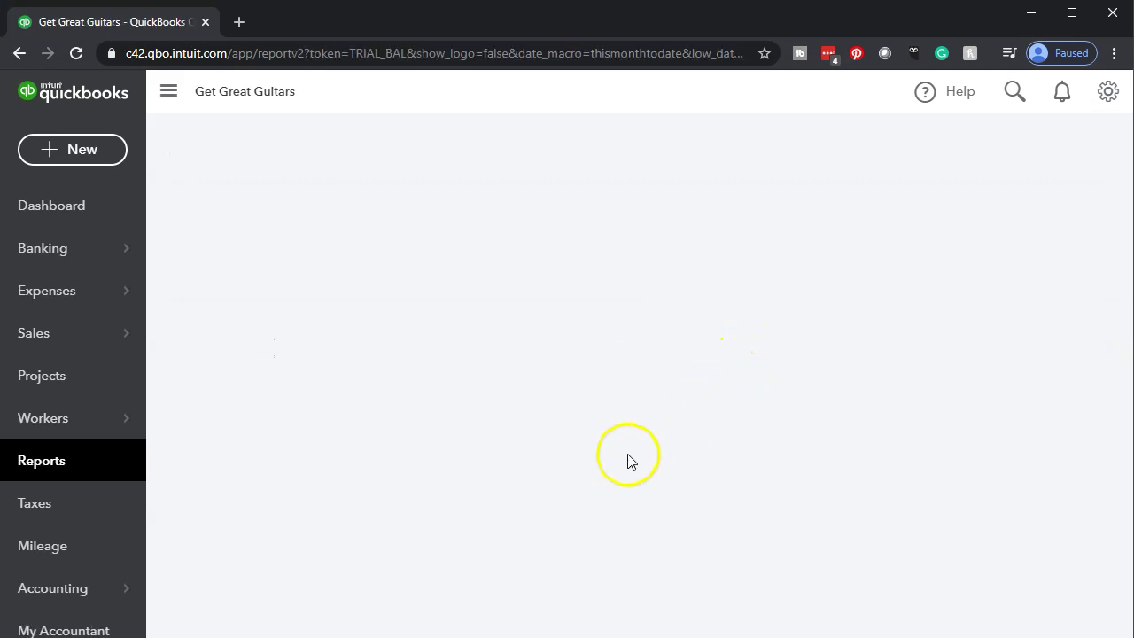
scroll(485, 456, down, 3)
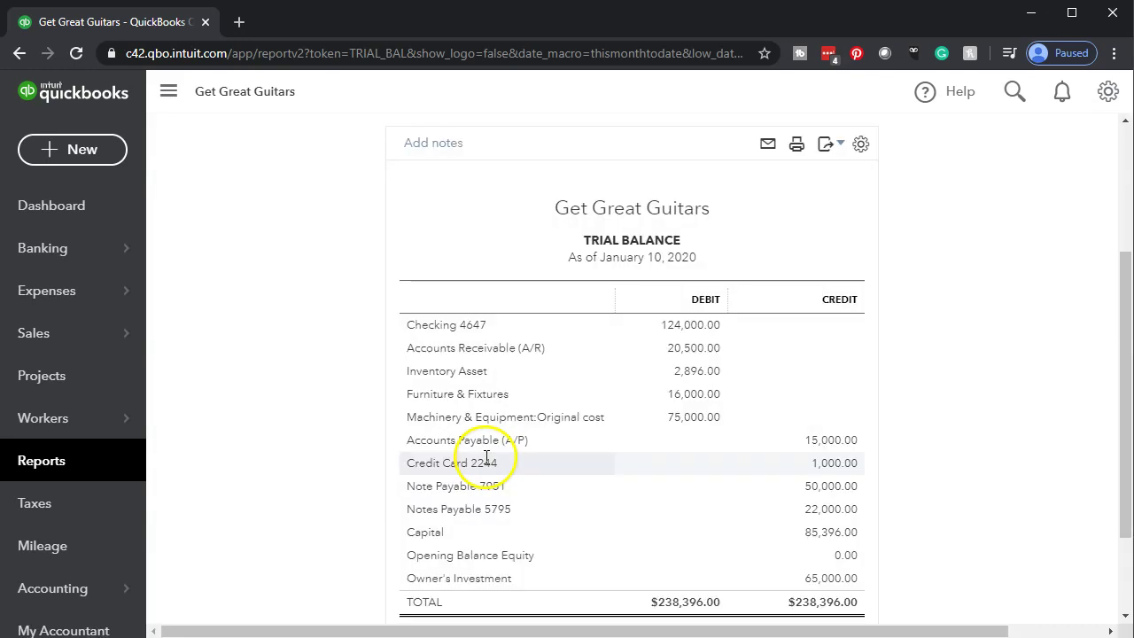
scroll(319, 453, up, 1)
scroll(307, 408, up, 2)
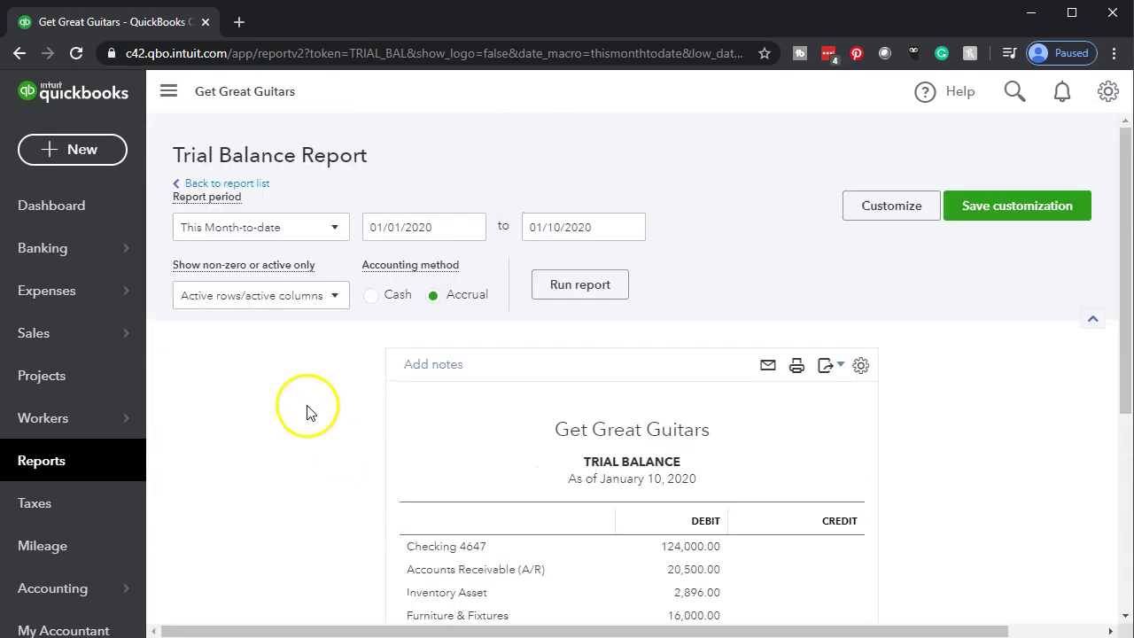
Set the trial balance period to 01/01/2020 through 12/31/2020 and rerun the report
drag(443, 228, 274, 233)
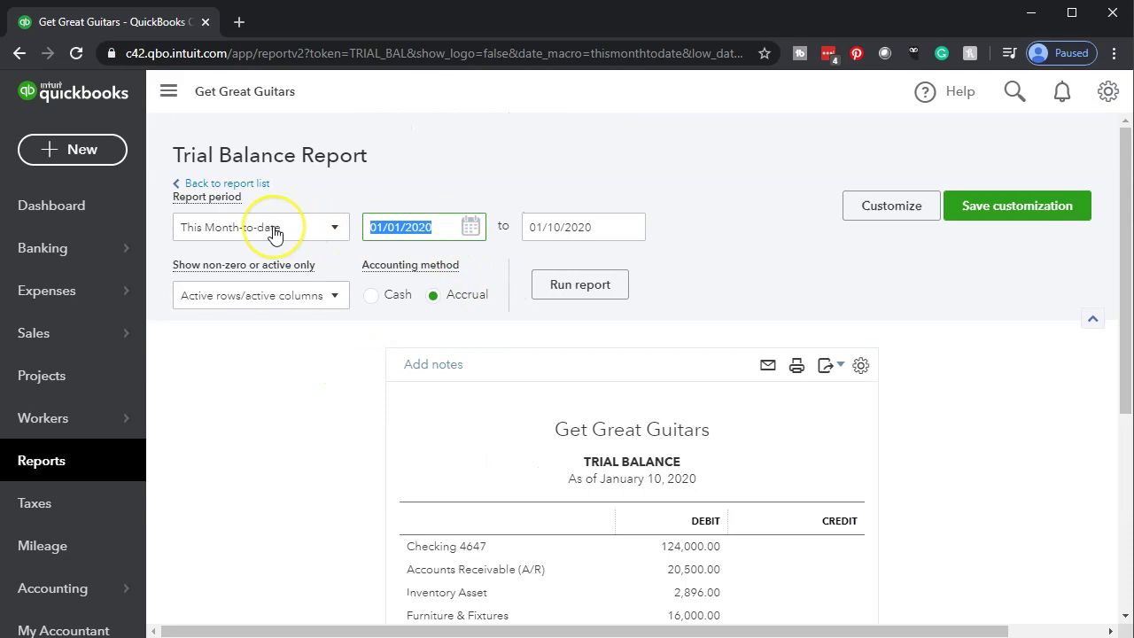
text(01/01/2)
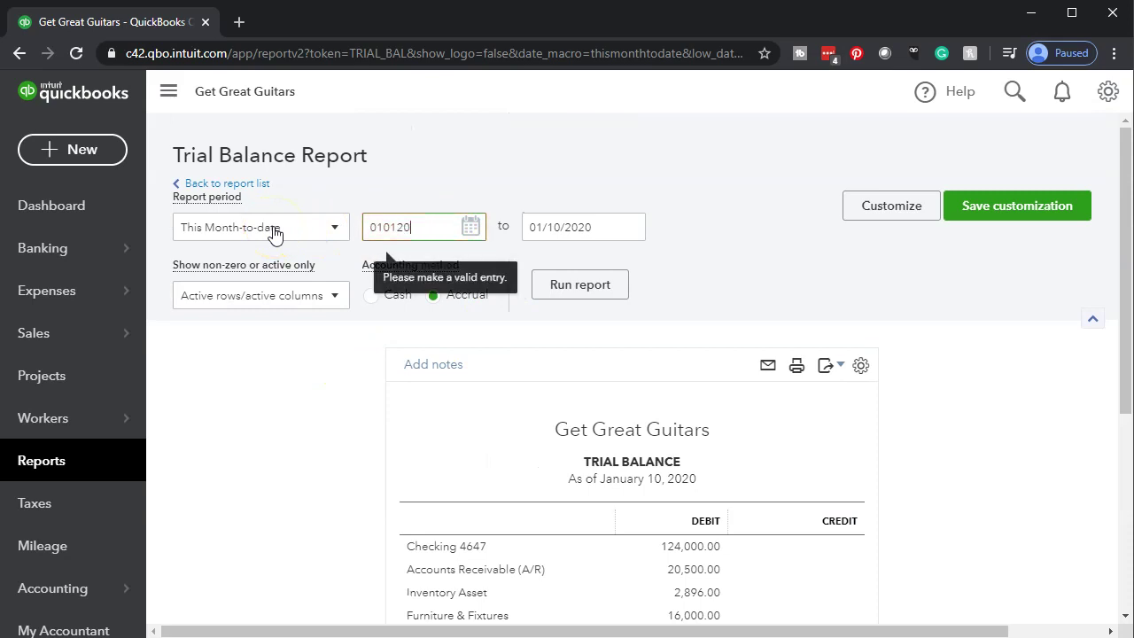
text(0)
key(Tab)
text(123120)
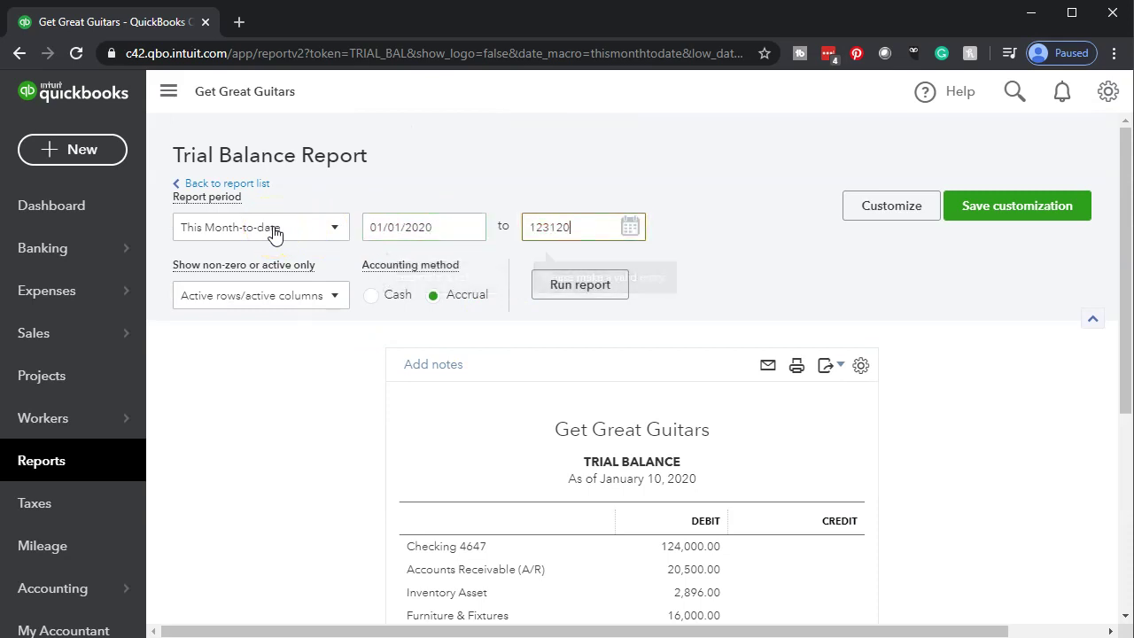
key(Tab)
click(550, 296)
scroll(550, 297, down, 3)
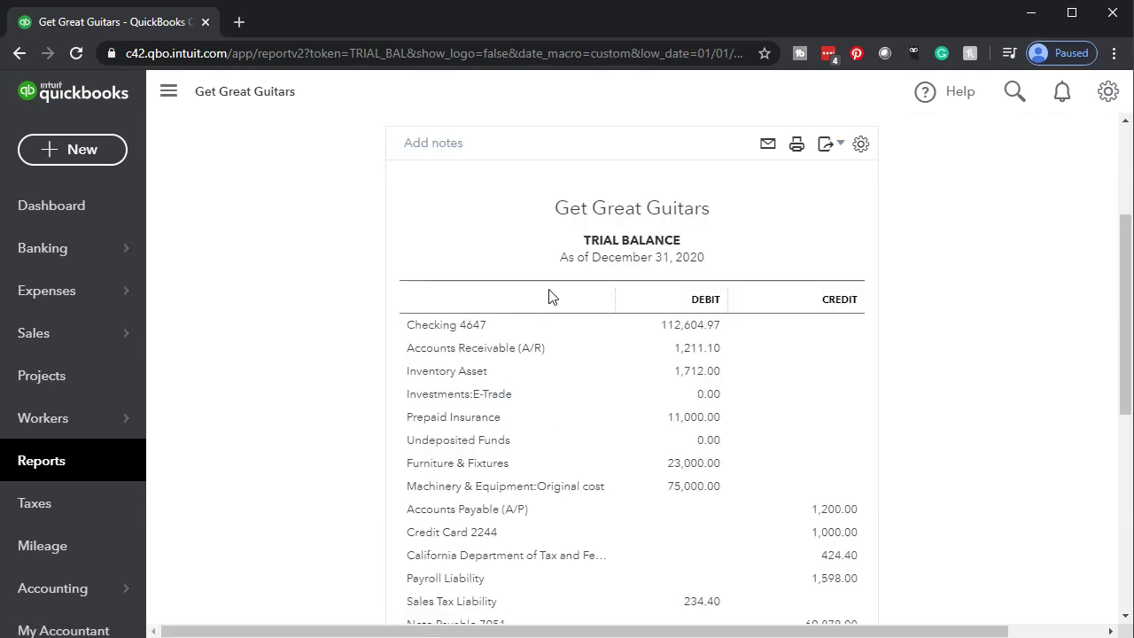
Duplicate the report into a second browser tab and enlarge it to 125% with the navigation sidebar hidden
right_click(144, 24)
key(Escape)
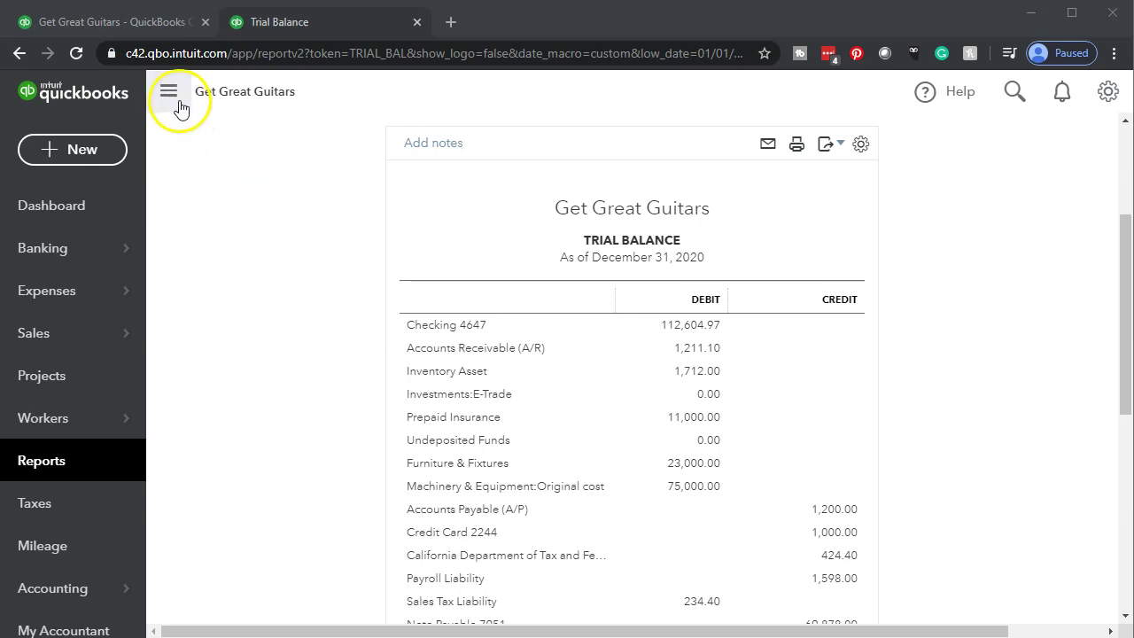
click(175, 95)
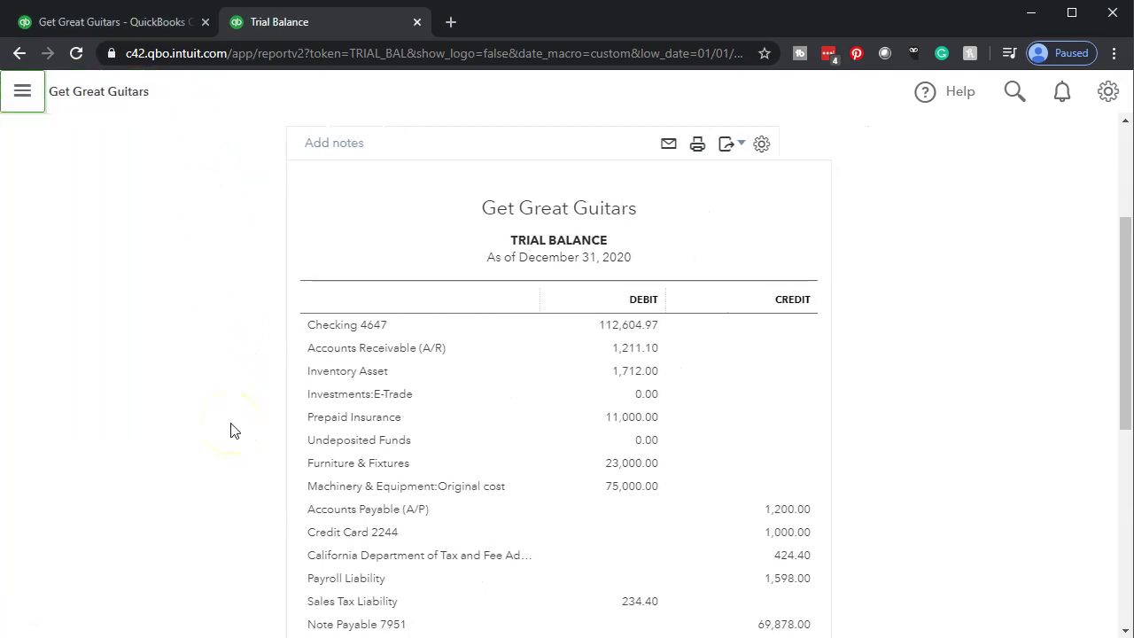
key(ctrl+plus)
key(ctrl+plus)
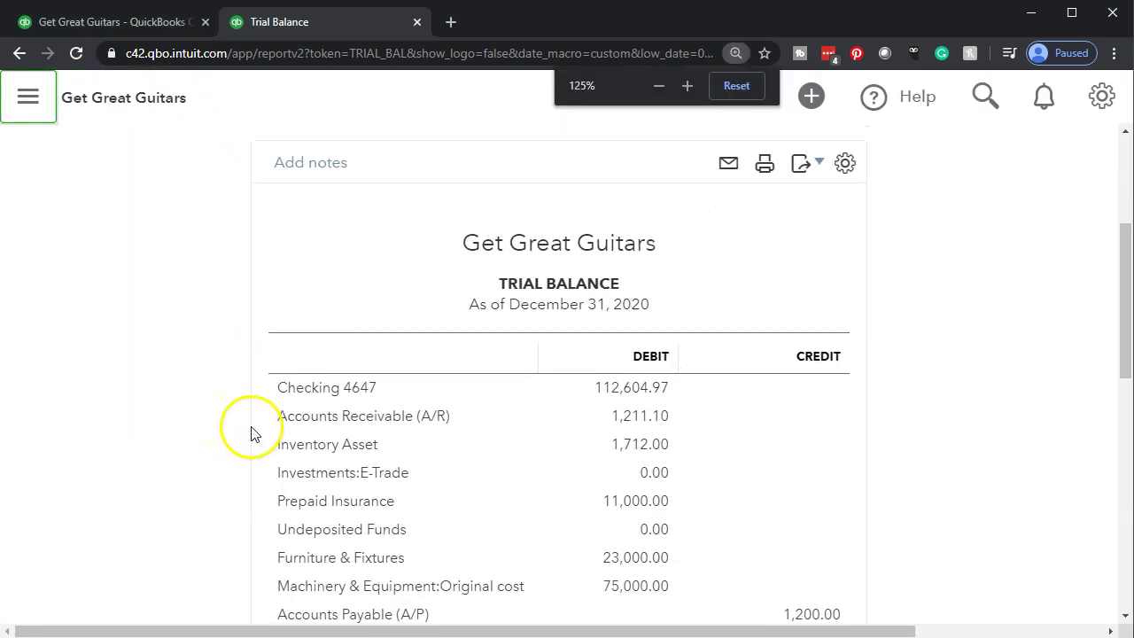
Leave the QuickBooks Desktop home page for the online trial balance and locate its Payroll Liability line
click(623, 508)
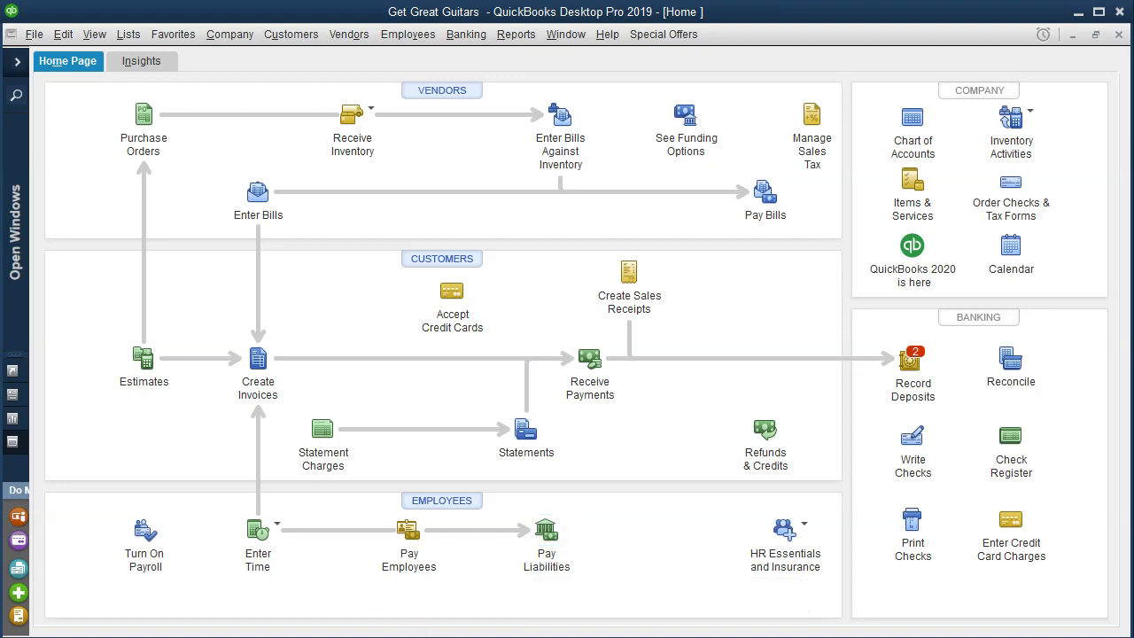
click(1078, 13)
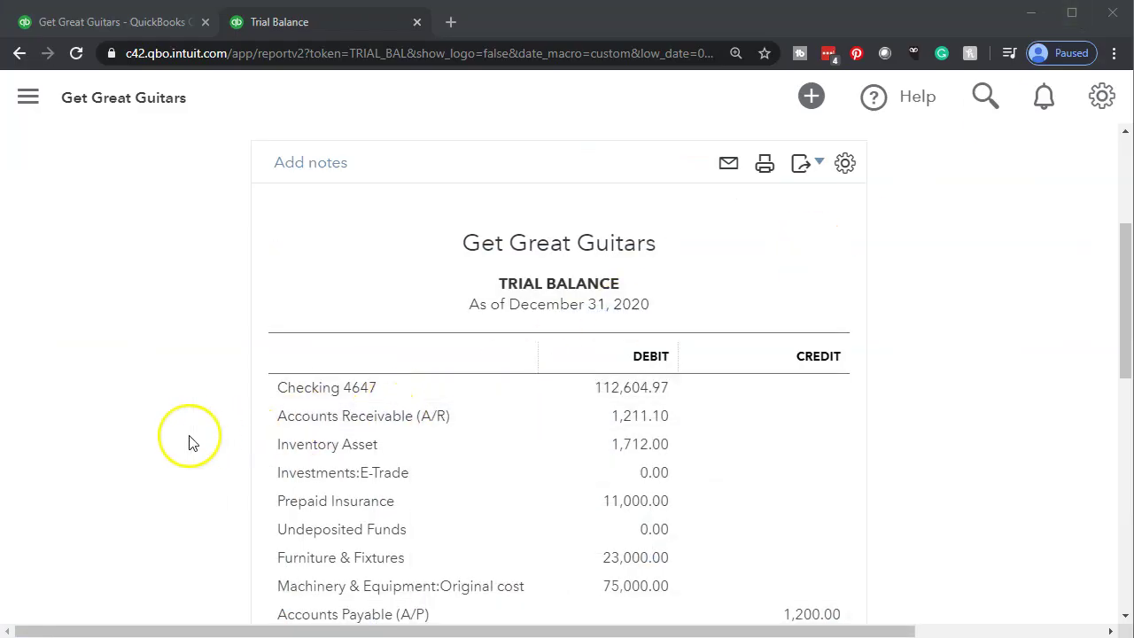
scroll(189, 443, down, 1)
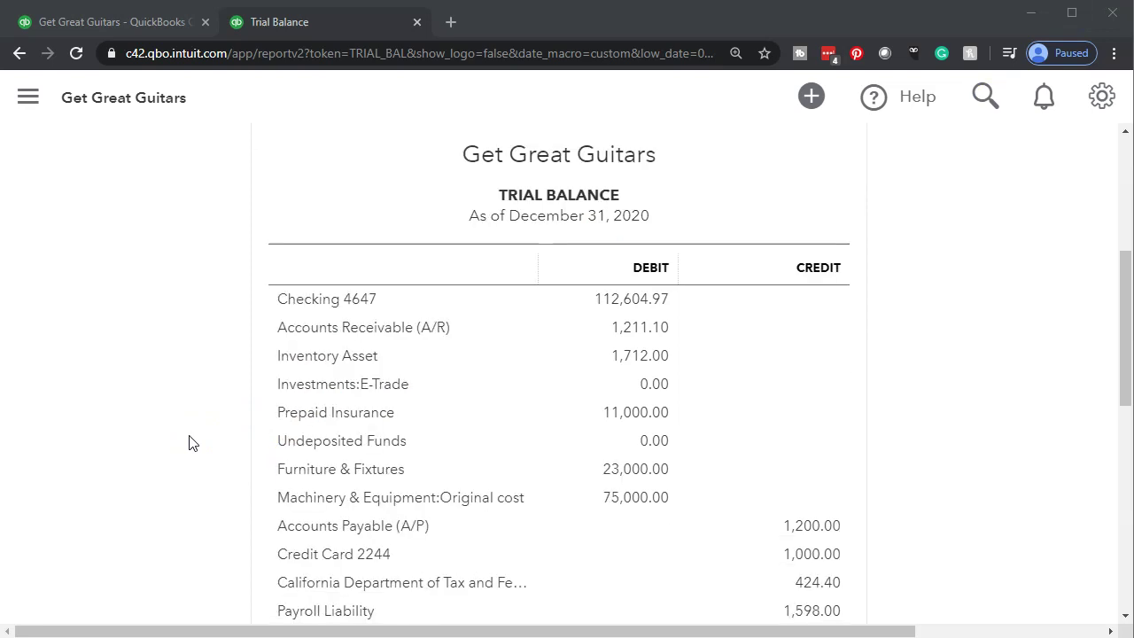
scroll(189, 443, down, 1)
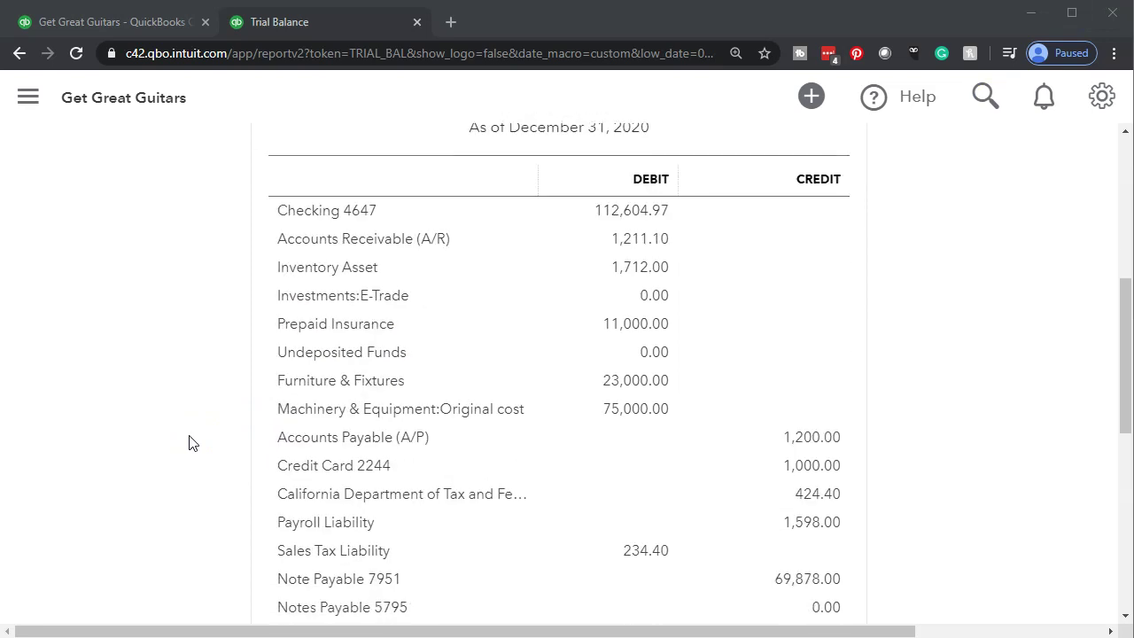
scroll(188, 443, down, 1)
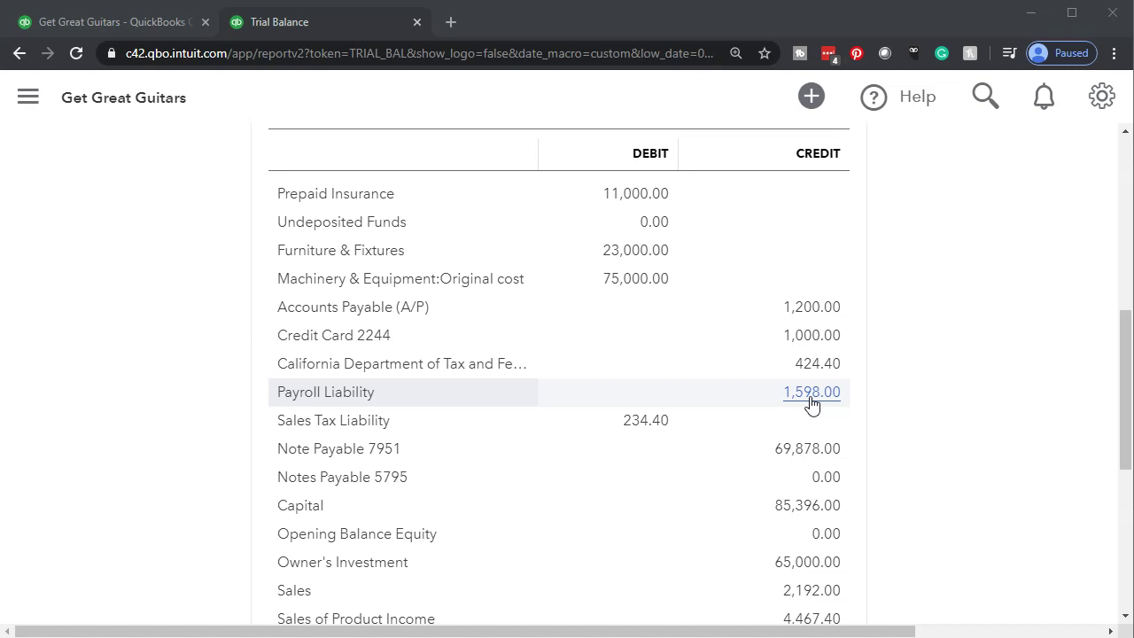
Switch to the Payroll.xlsx workbook in Excel and review both employees' total earnings, Social Security, Medicare and income tax withholdings
key(alt+Tab)
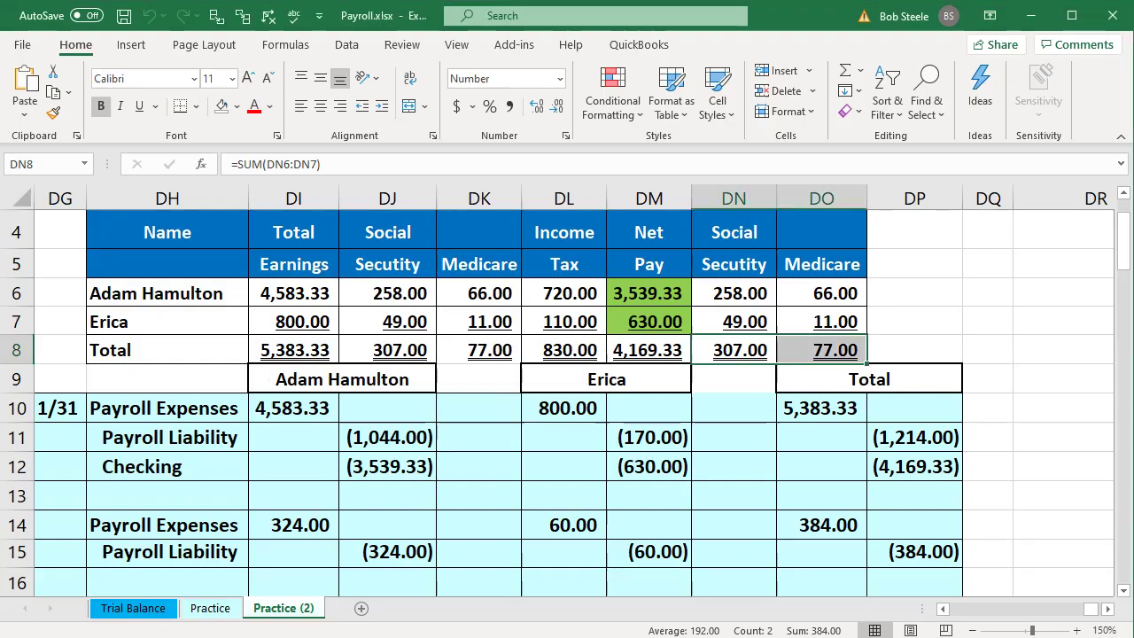
click(539, 508)
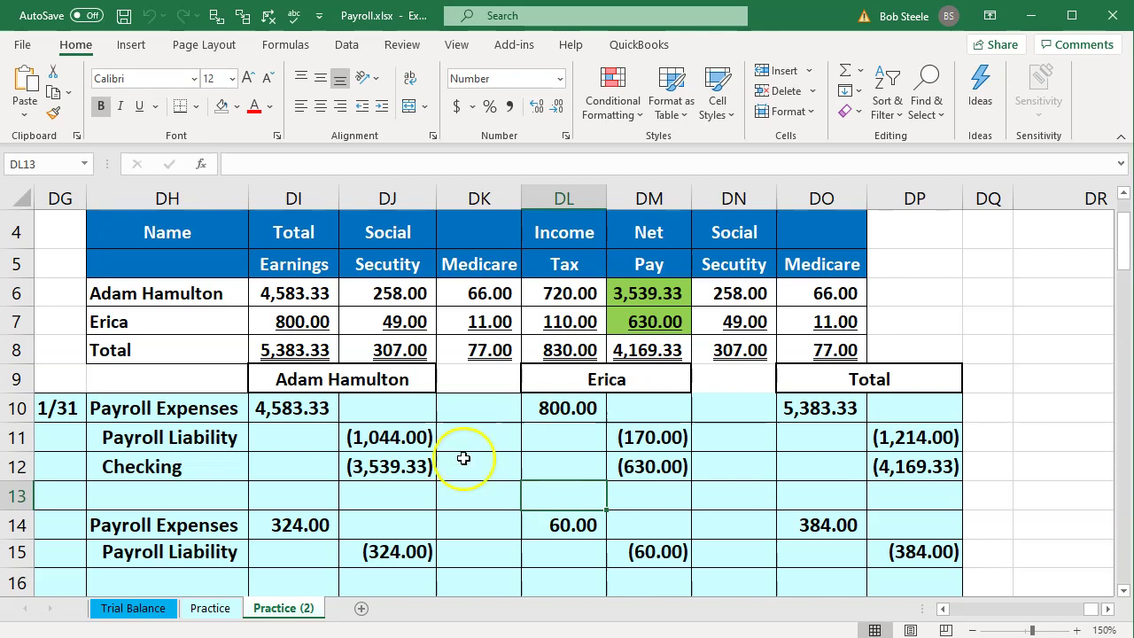
click(177, 290)
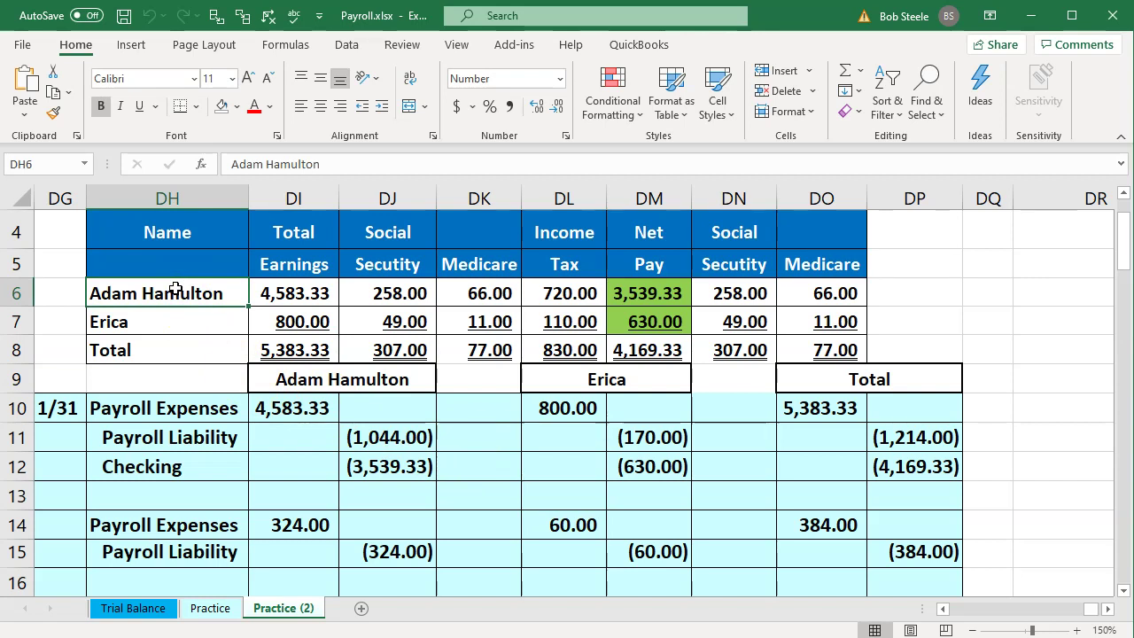
drag(321, 295, 316, 315)
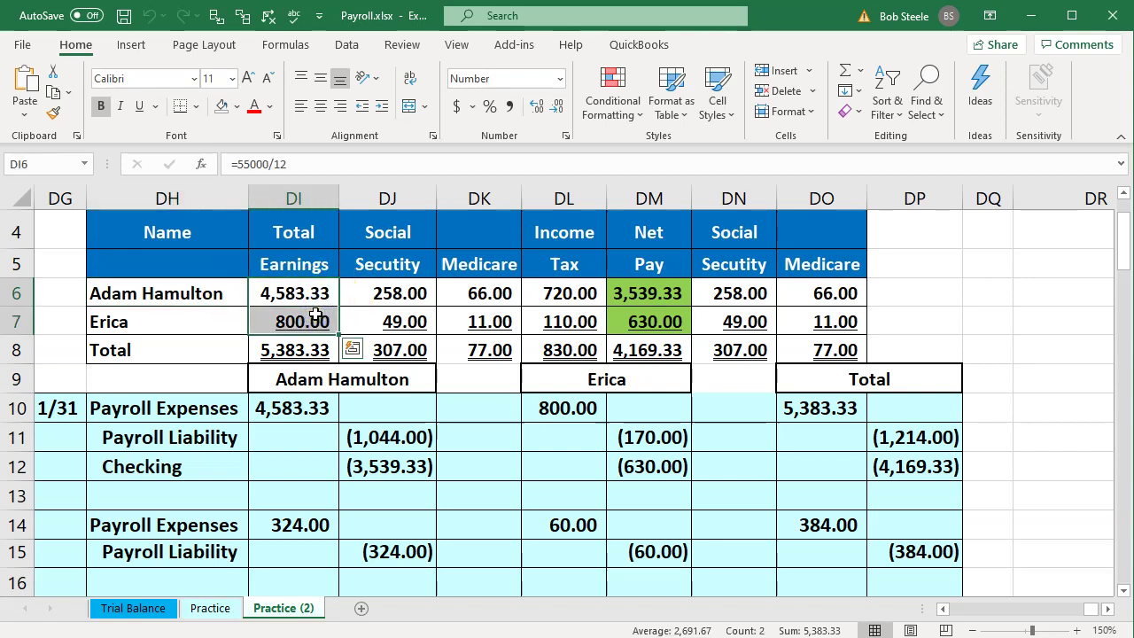
drag(366, 296, 538, 315)
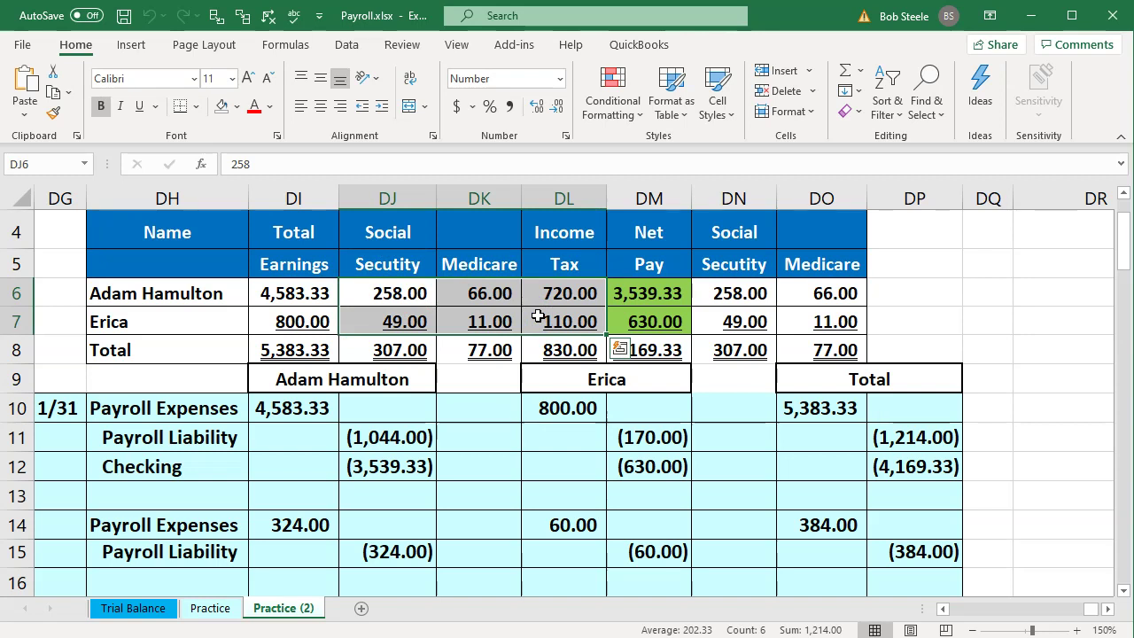
Check the sum of the Total row's employee Social Security, Medicare and income tax, together with the employer's Social Security and Medicare
click(412, 349)
drag(412, 349, 539, 360)
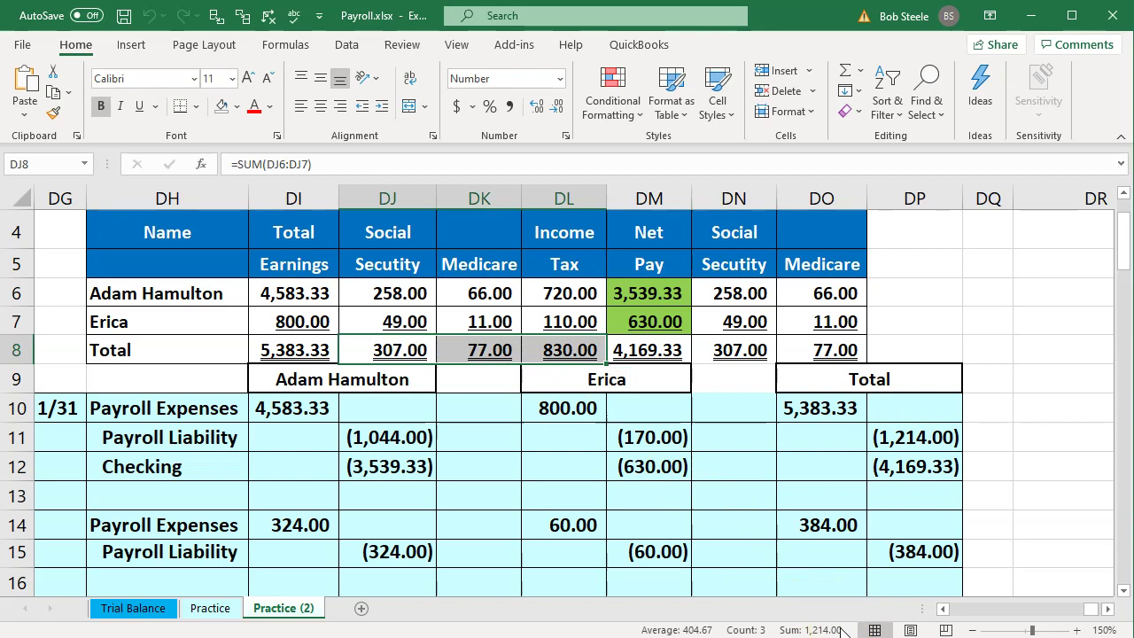
click(842, 619)
key(ctrl+v)
drag(753, 349, 797, 348)
key(ctrl+v)
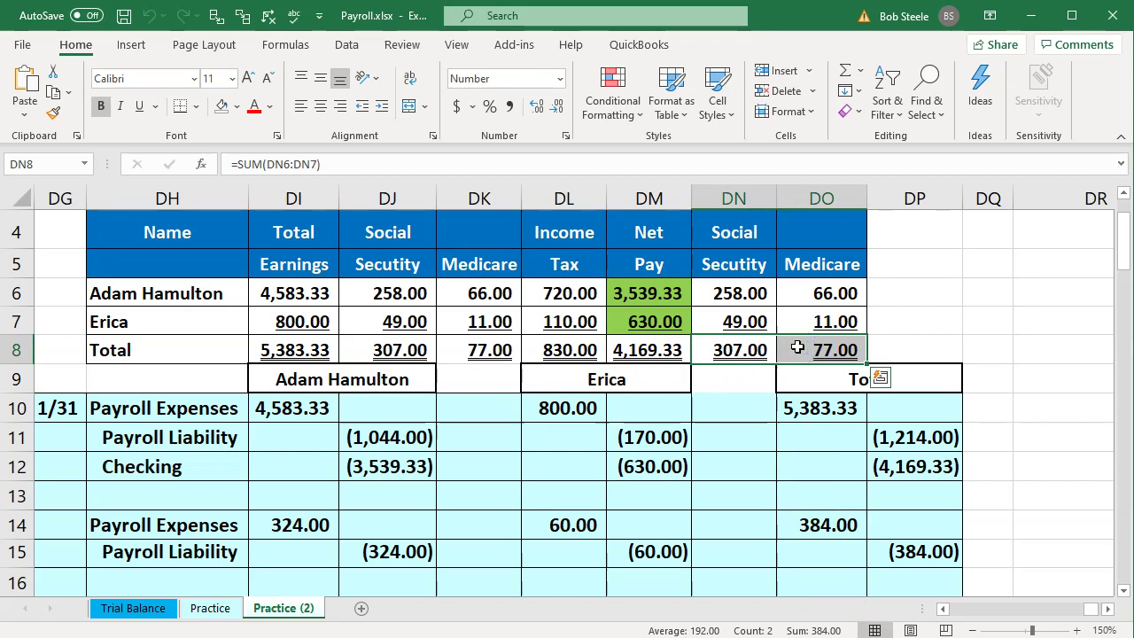
key(Escape)
drag(412, 353, 526, 363)
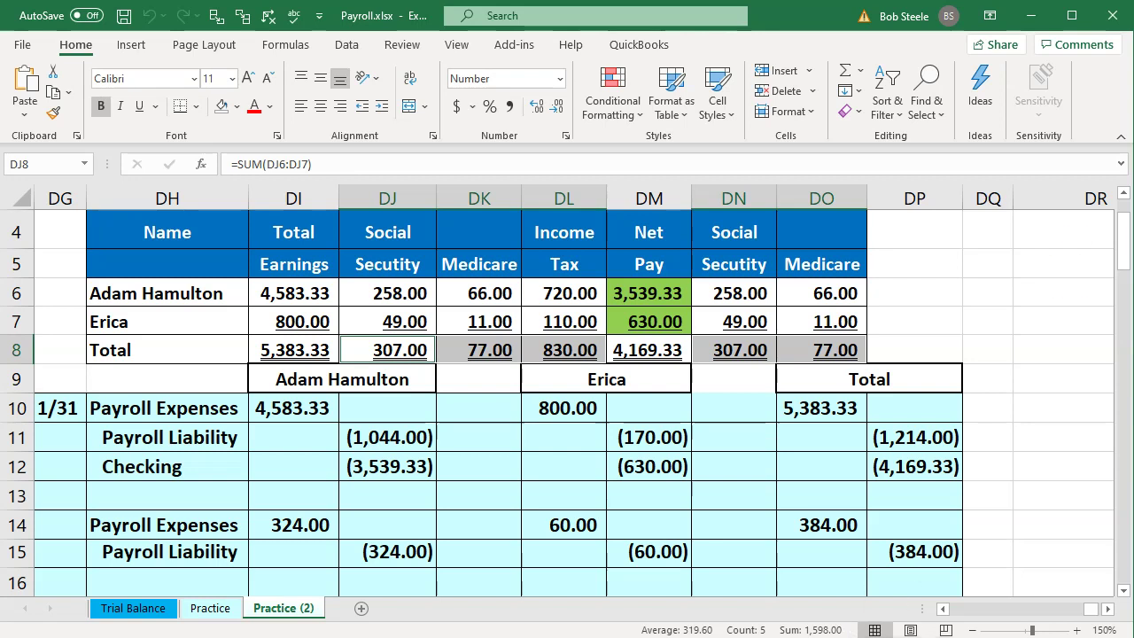
Return to the original QuickBooks Online tab in the browser, restore its zoom to 100% and open the sales tax overview
click(1044, 24)
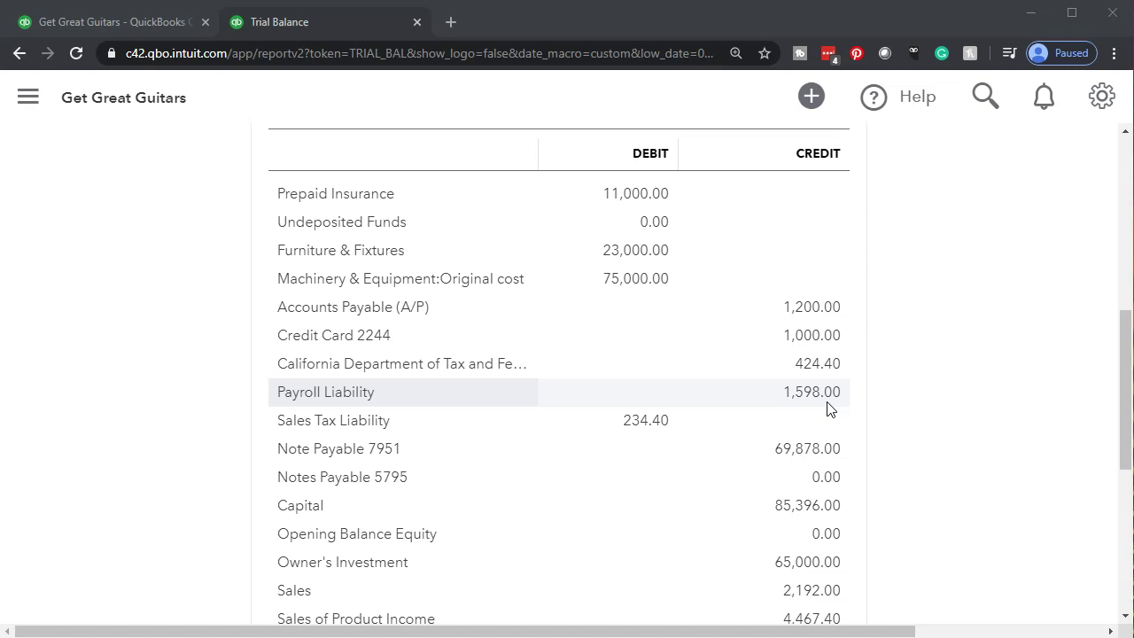
click(816, 401)
click(151, 26)
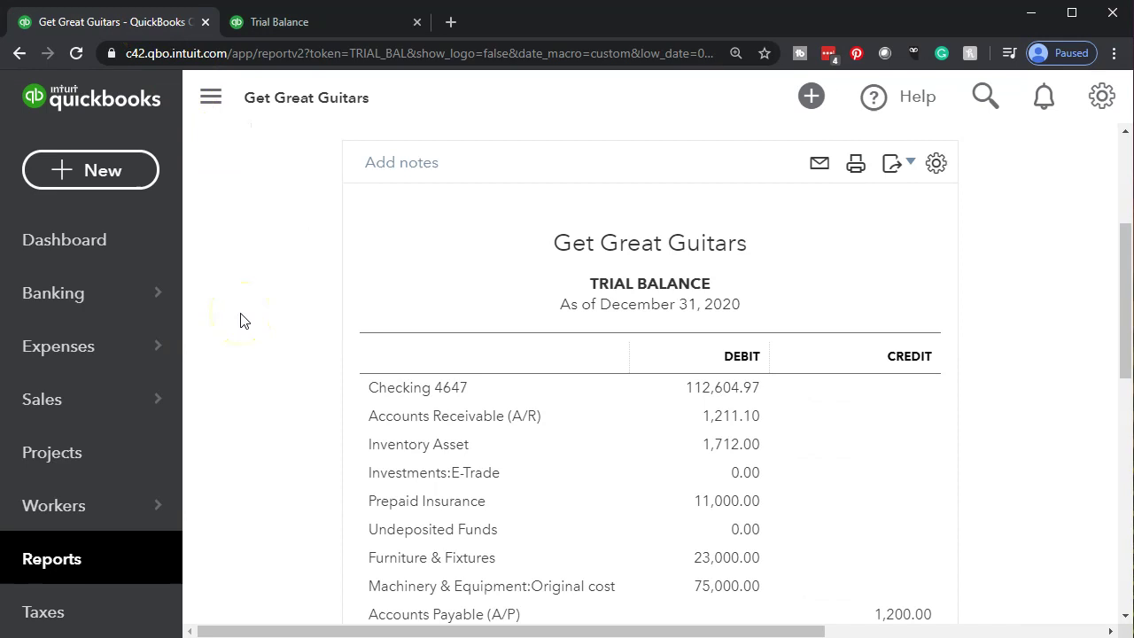
key(ctrl+minus)
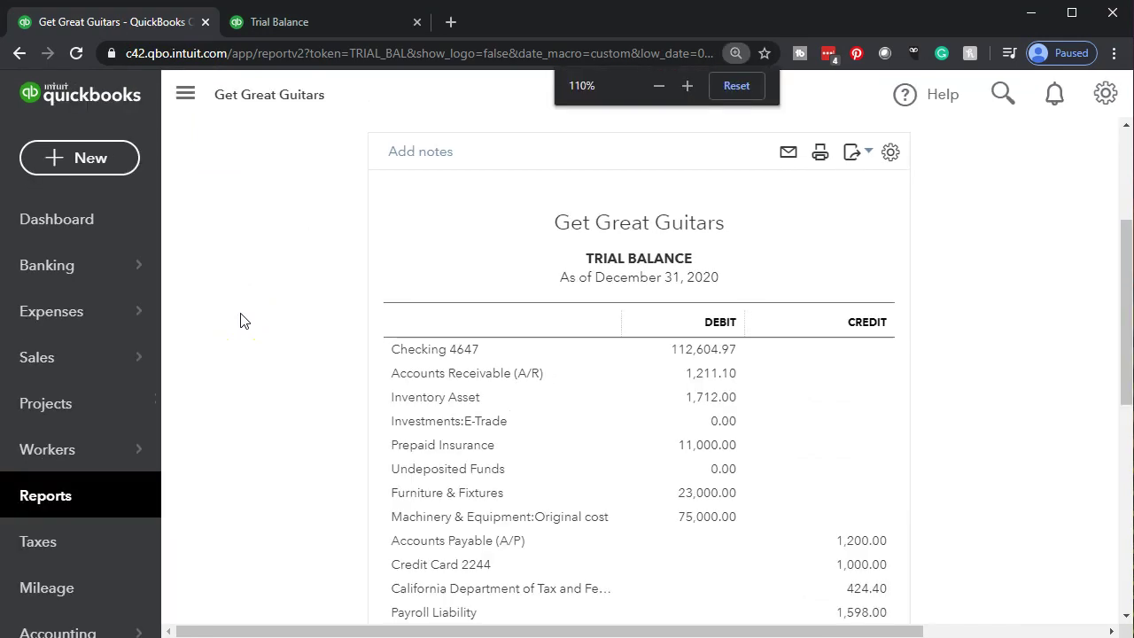
key(ctrl+minus)
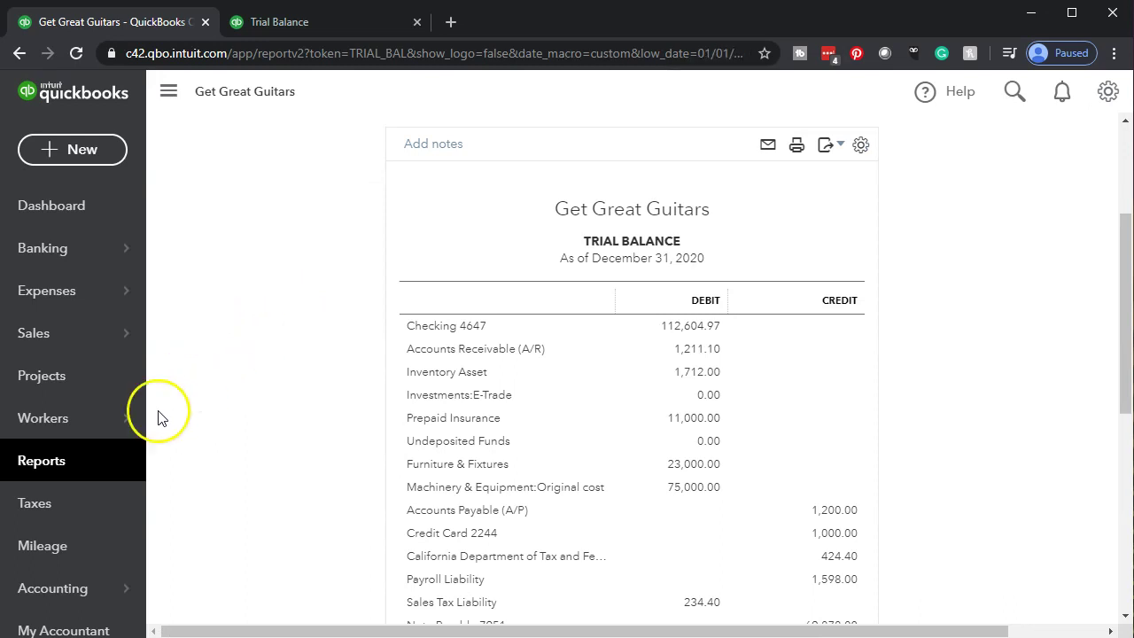
click(100, 507)
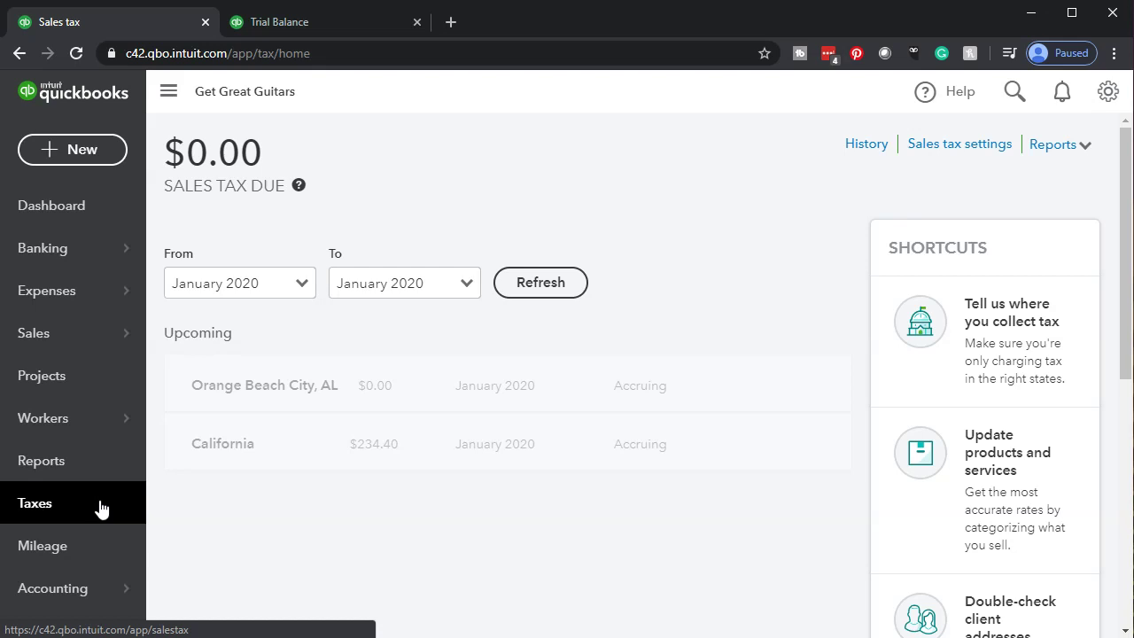
Start a new expense entry with Other reasons as the purpose of the purchase
click(89, 165)
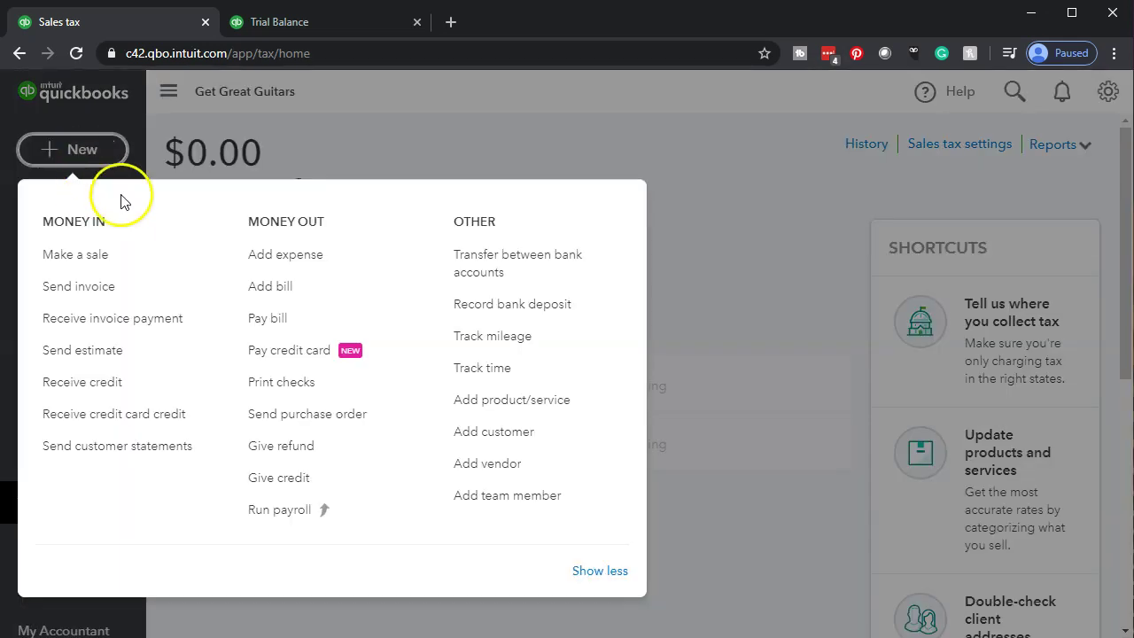
click(295, 255)
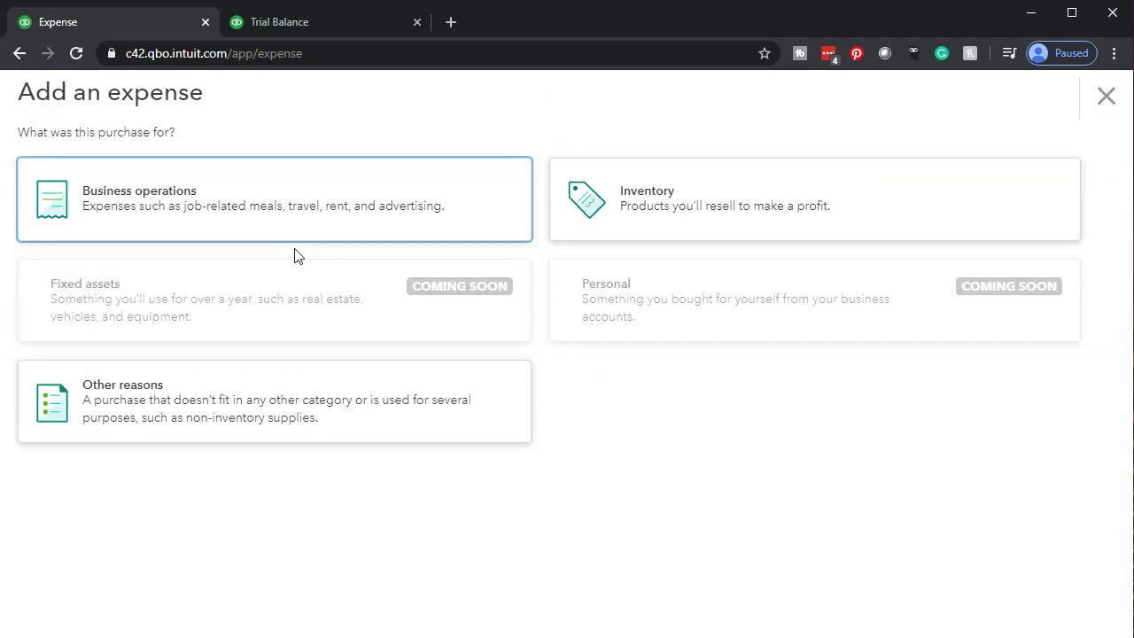
click(263, 388)
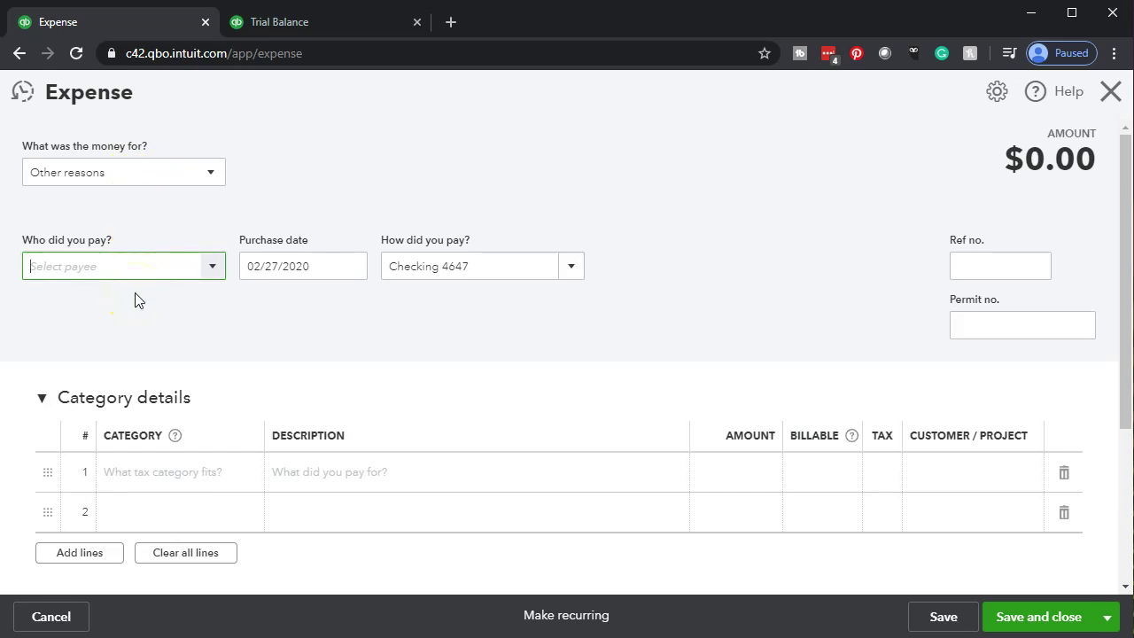
Add Internal Revenue Service as a new vendor and use it as the expense's payee
click(87, 266)
text(Int)
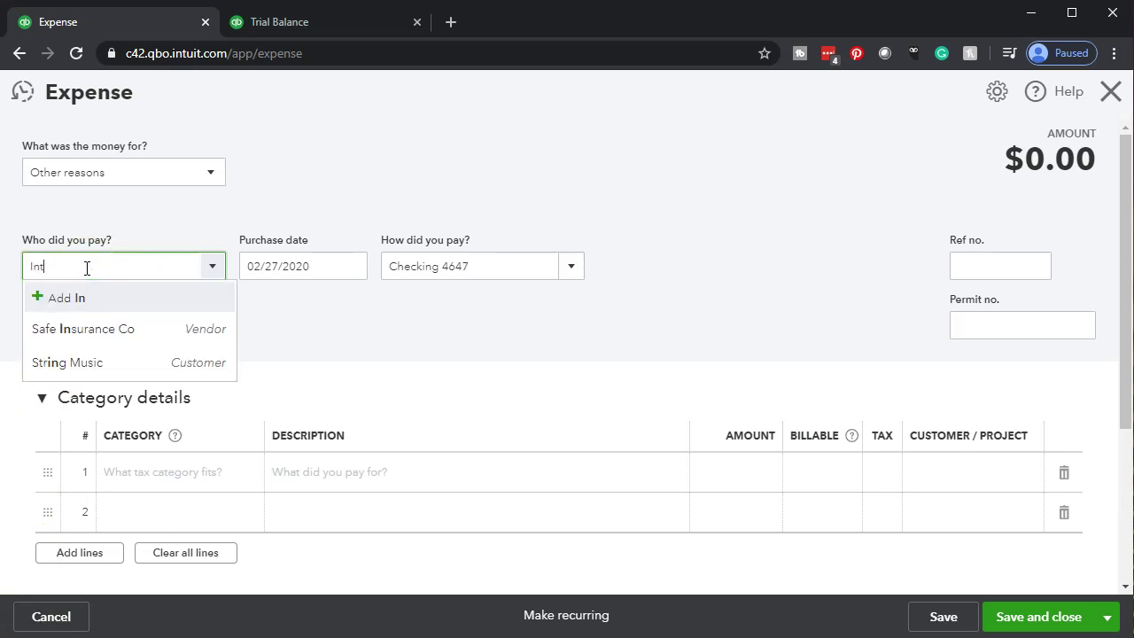
text(ernal Reve)
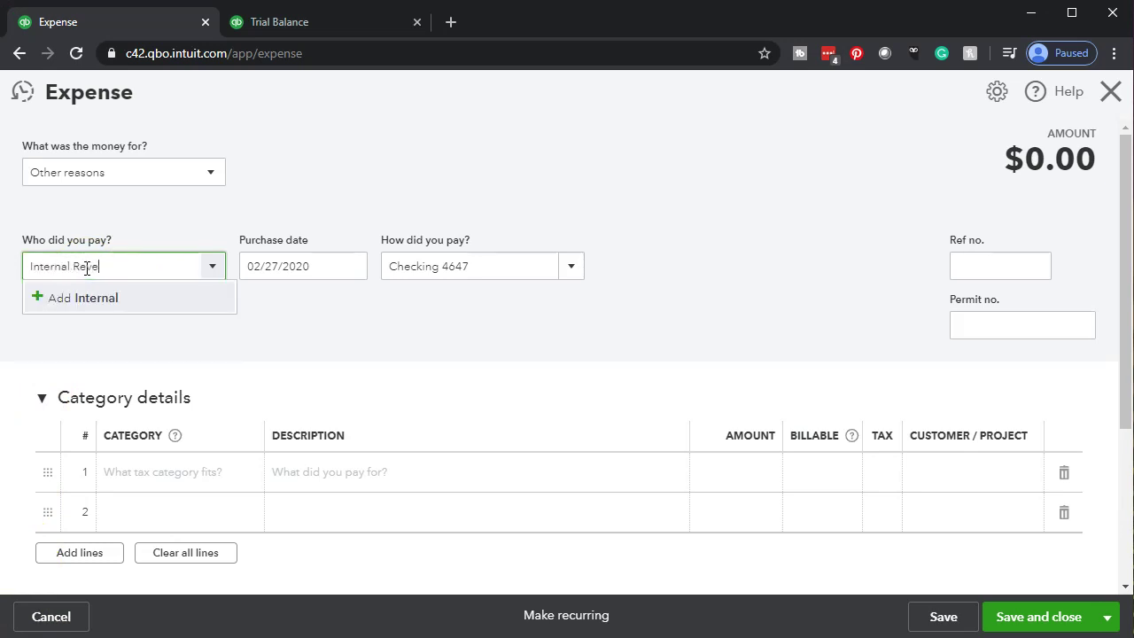
text(nue Service)
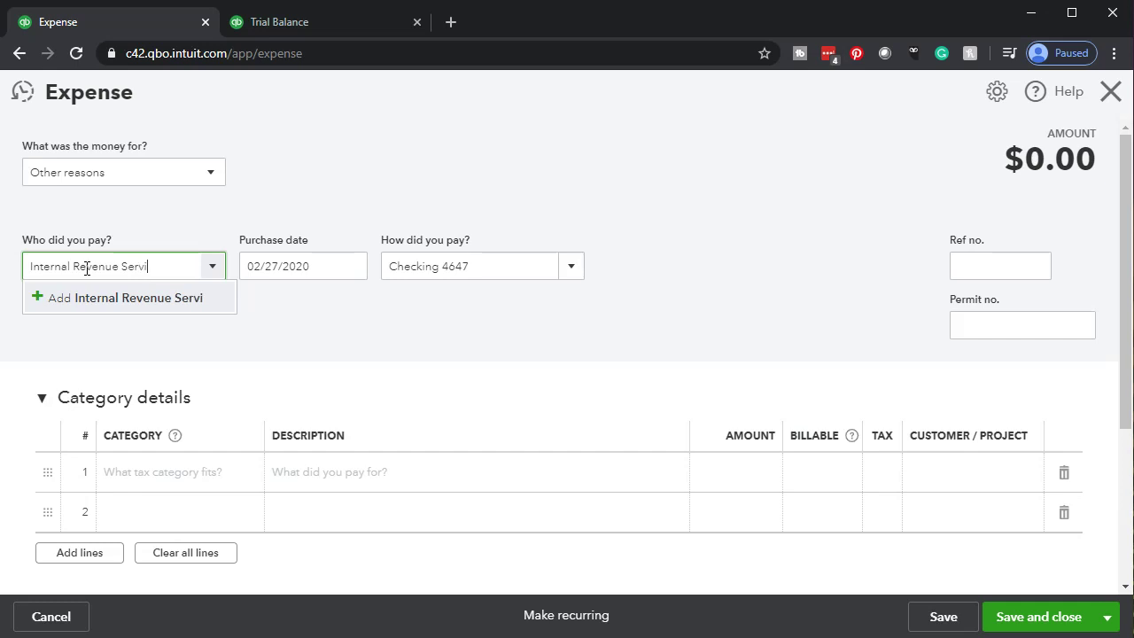
key(Return)
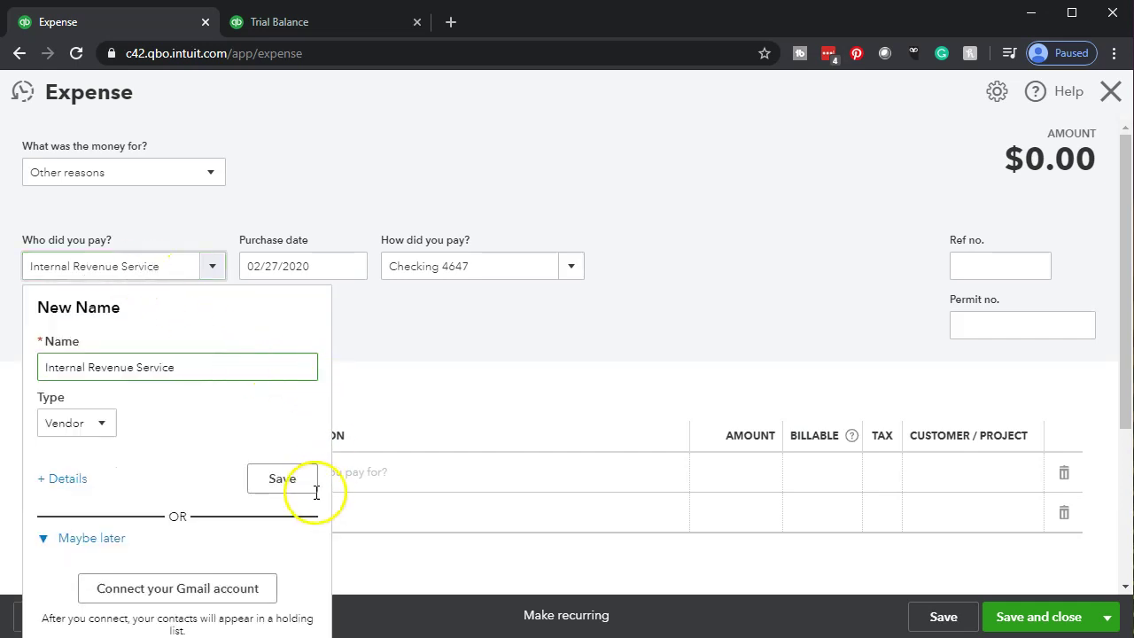
click(283, 483)
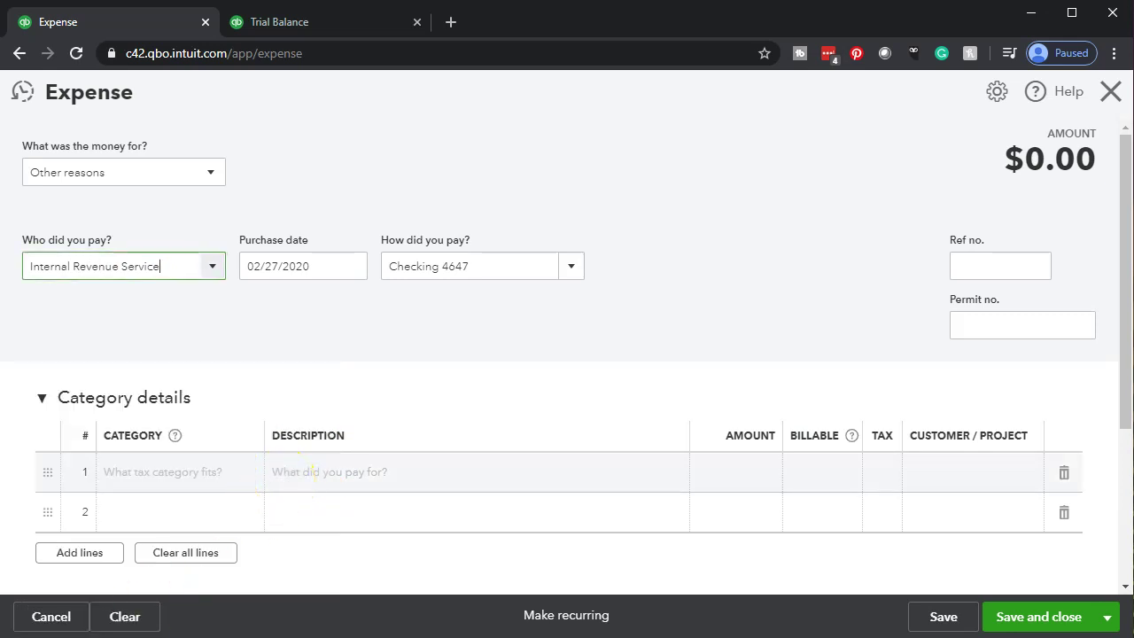
Set the expense's purchase date to 02/28/2020
click(325, 269)
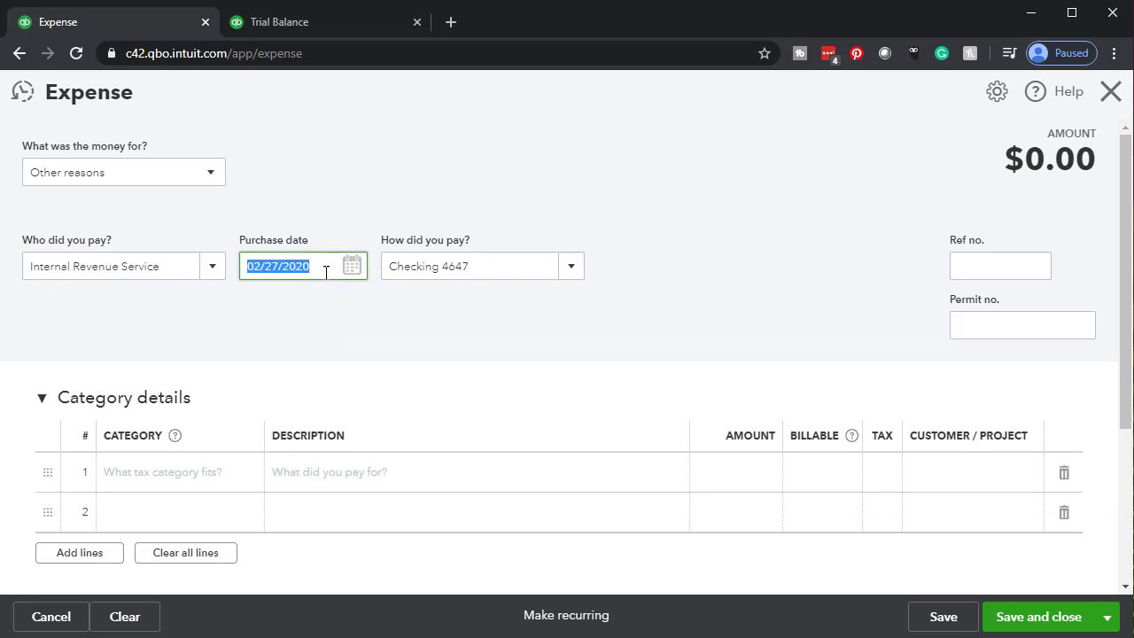
key(plus)
click(324, 283)
Assign the Payroll Liability category to the first expense line and describe it as SS
click(232, 452)
click(202, 479)
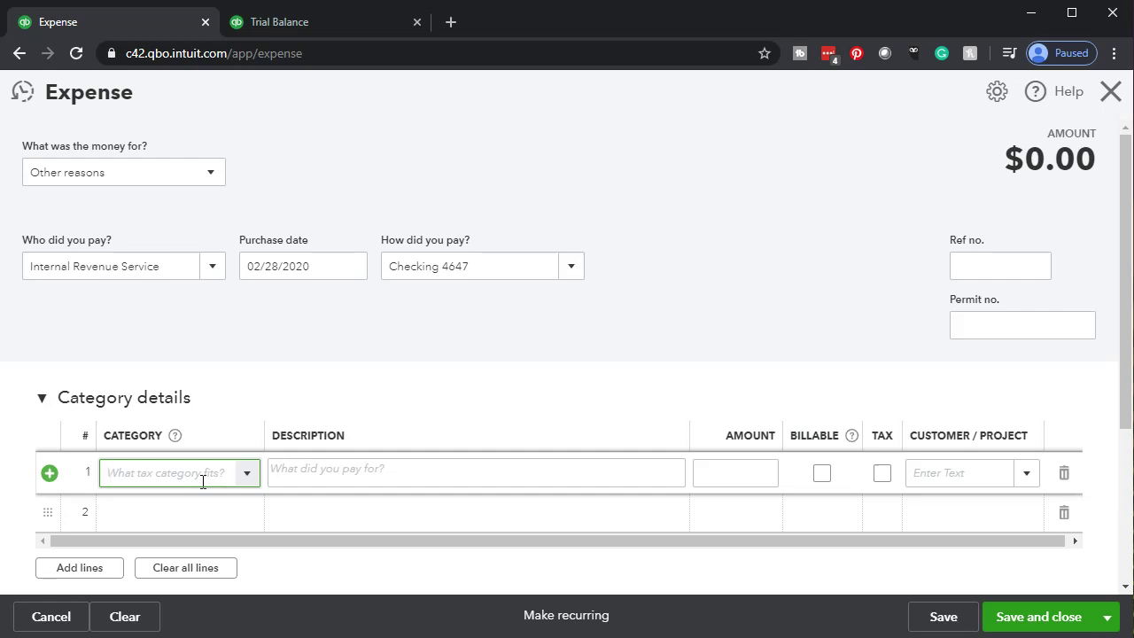
text(Pay)
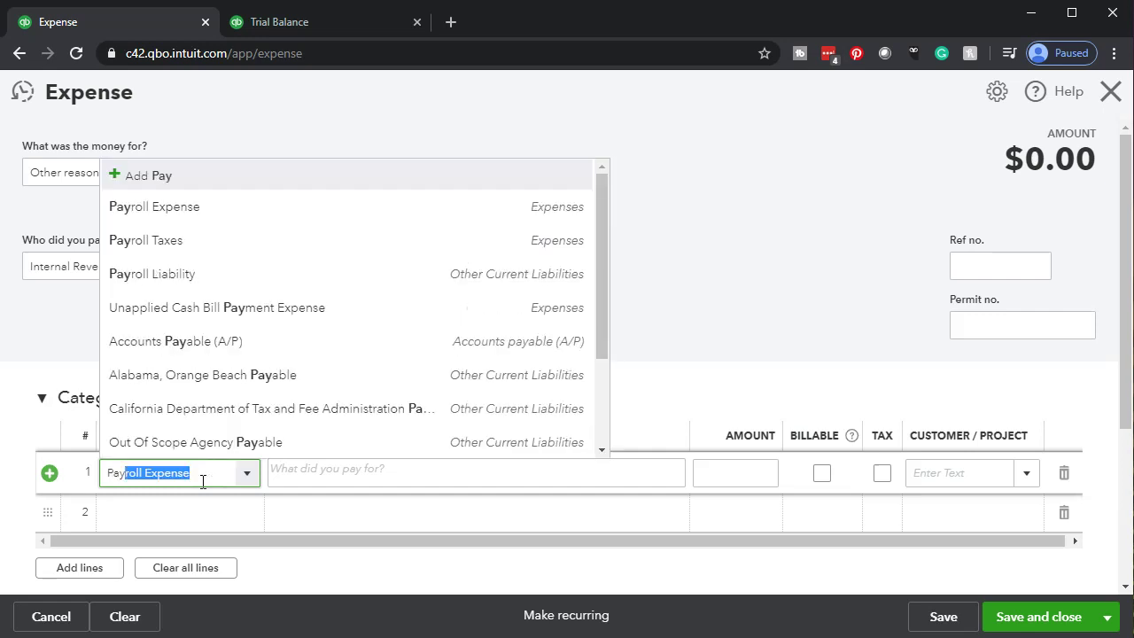
text(roll)
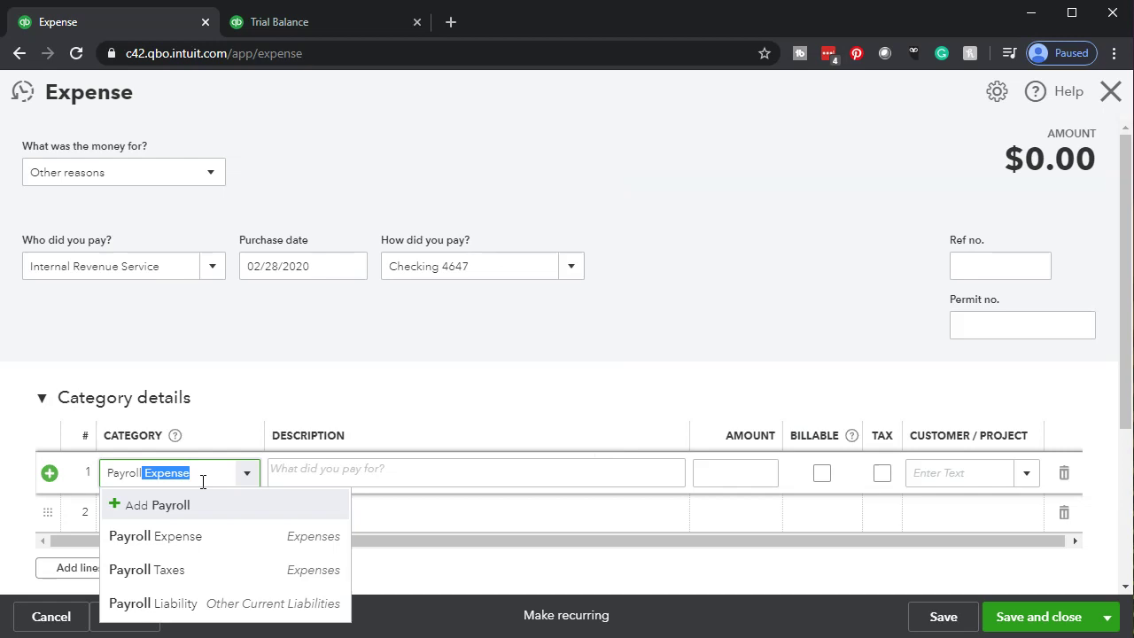
key(Down)
key(Down)
key(Down)
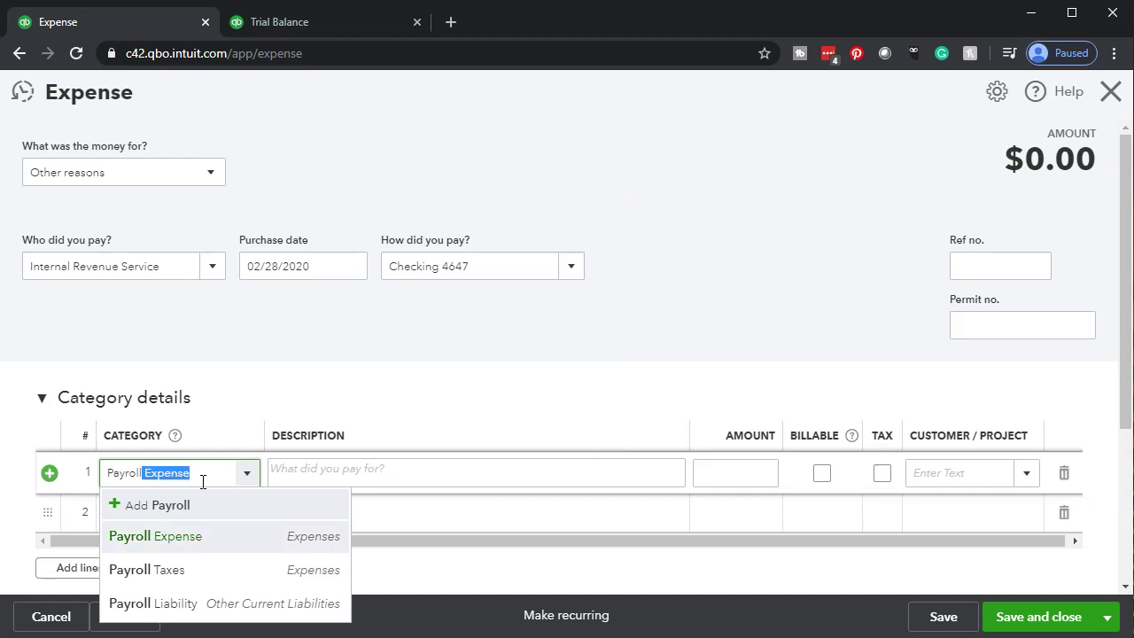
key(Down)
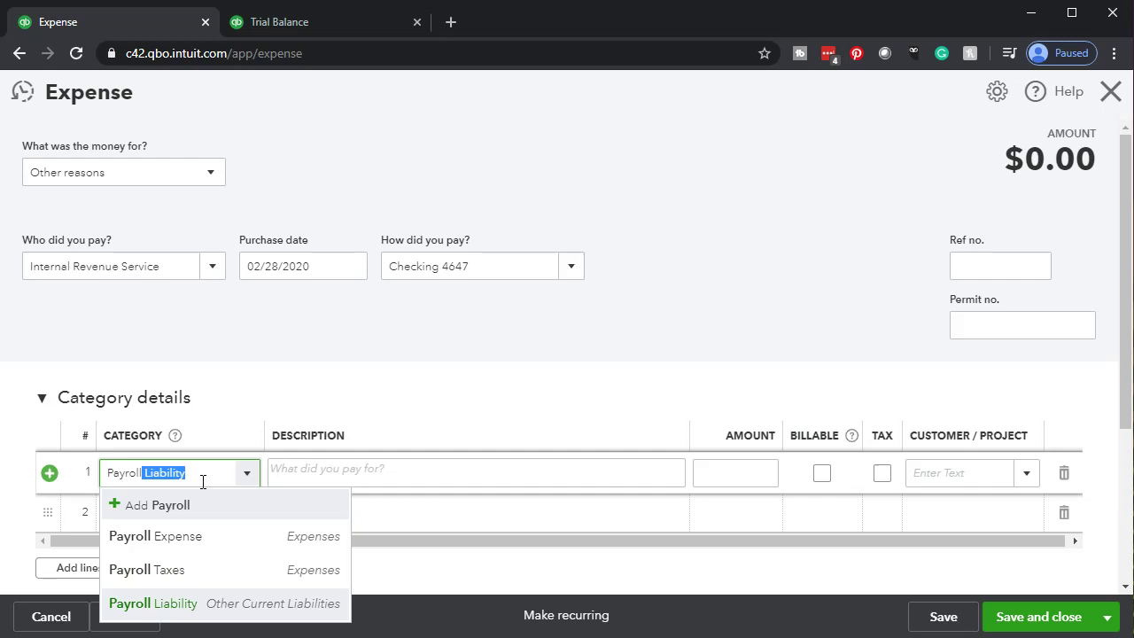
key(Tab)
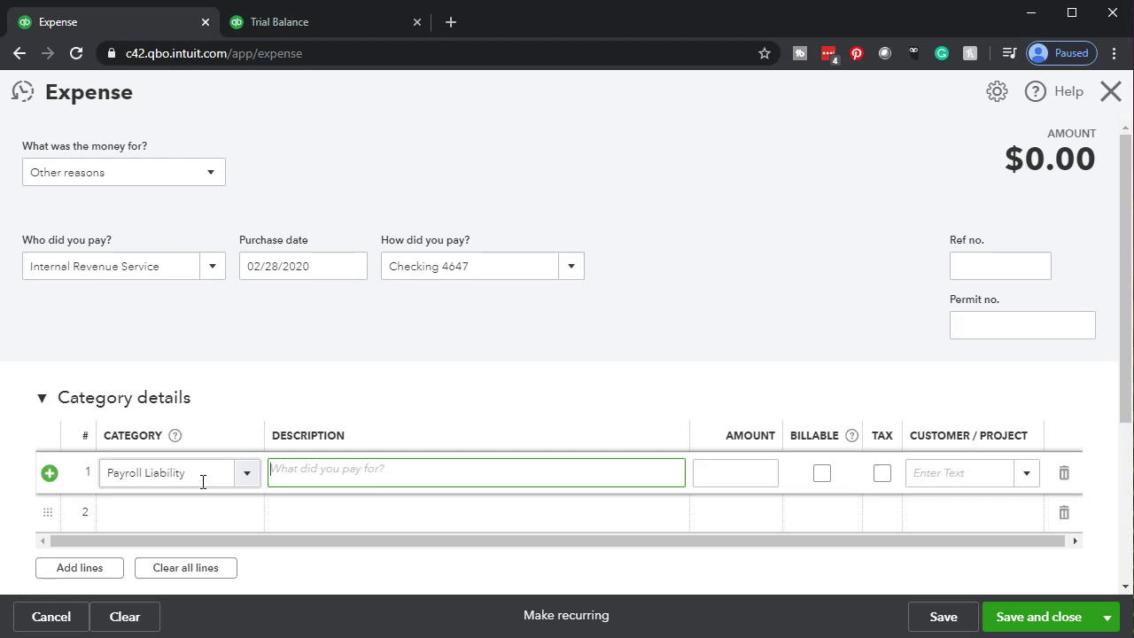
text(SS)
key(Tab)
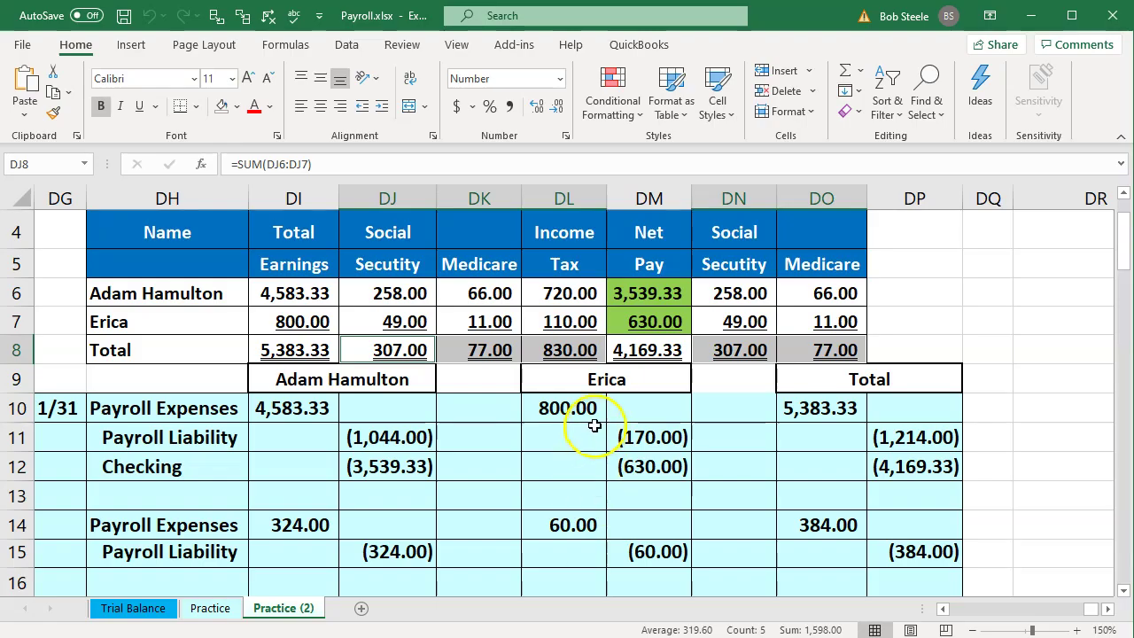
Switch to Payroll.xlsx in Excel and check the sum of the Total row's employee and employer Social Security amounts
click(595, 426)
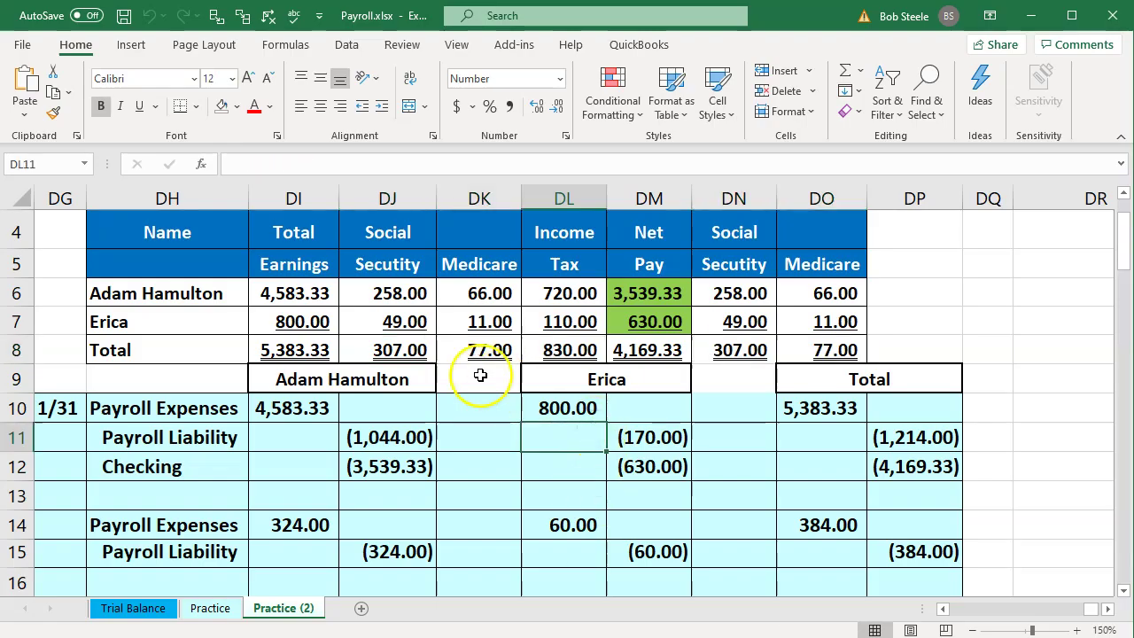
click(396, 351)
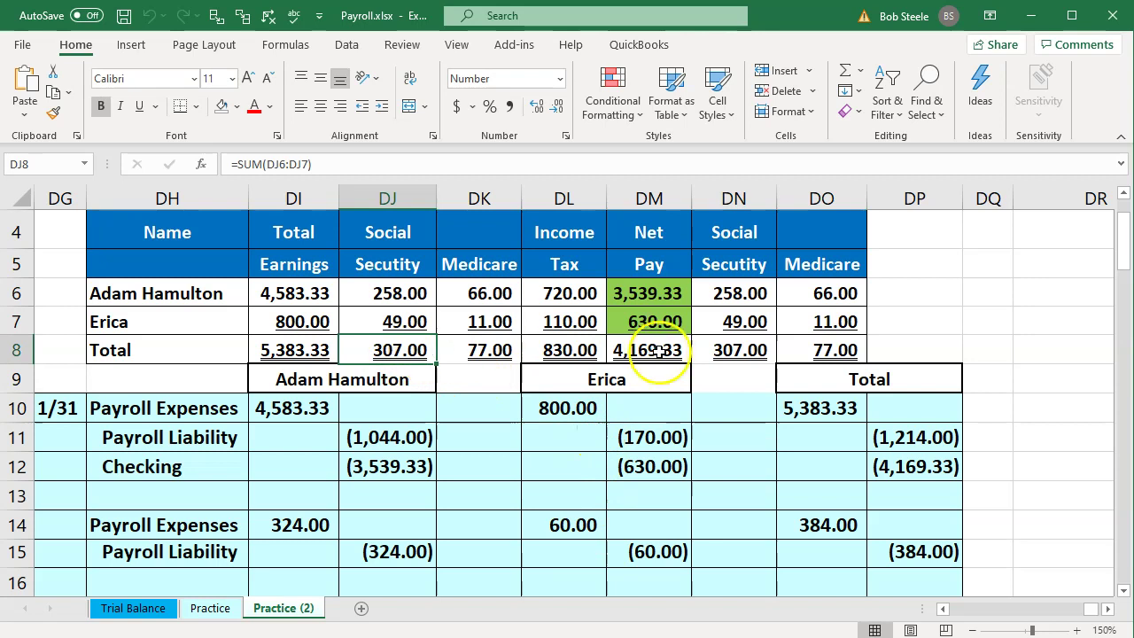
ctrl+click(740, 351)
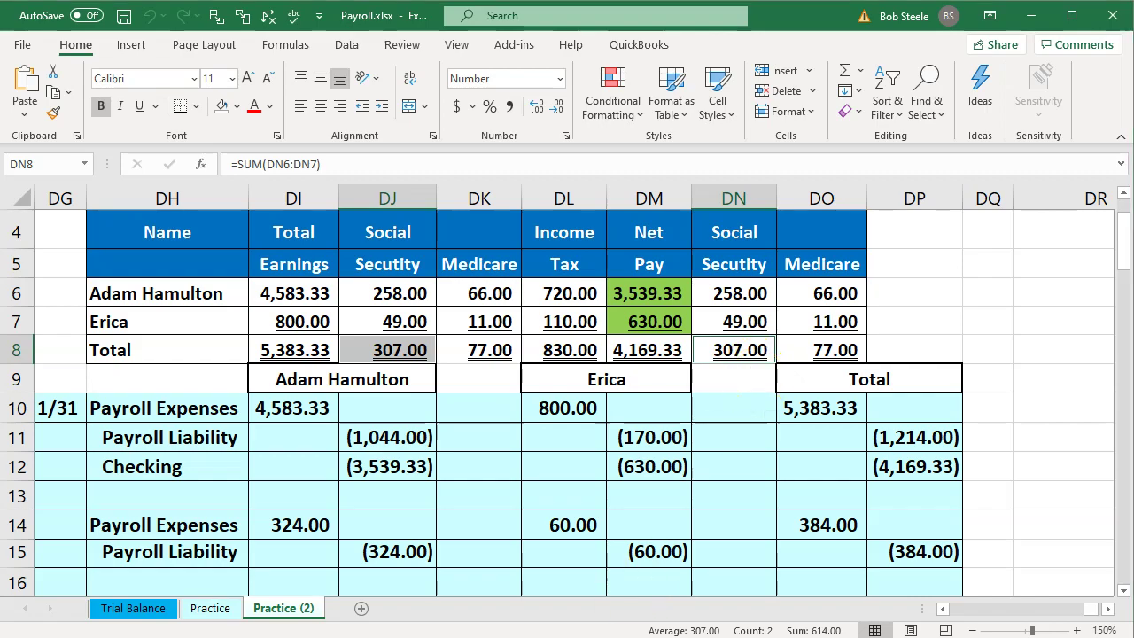
Return to the QuickBooks Online expense and enter 614.00 as the SS line's amount
key(alt+Tab)
click(757, 476)
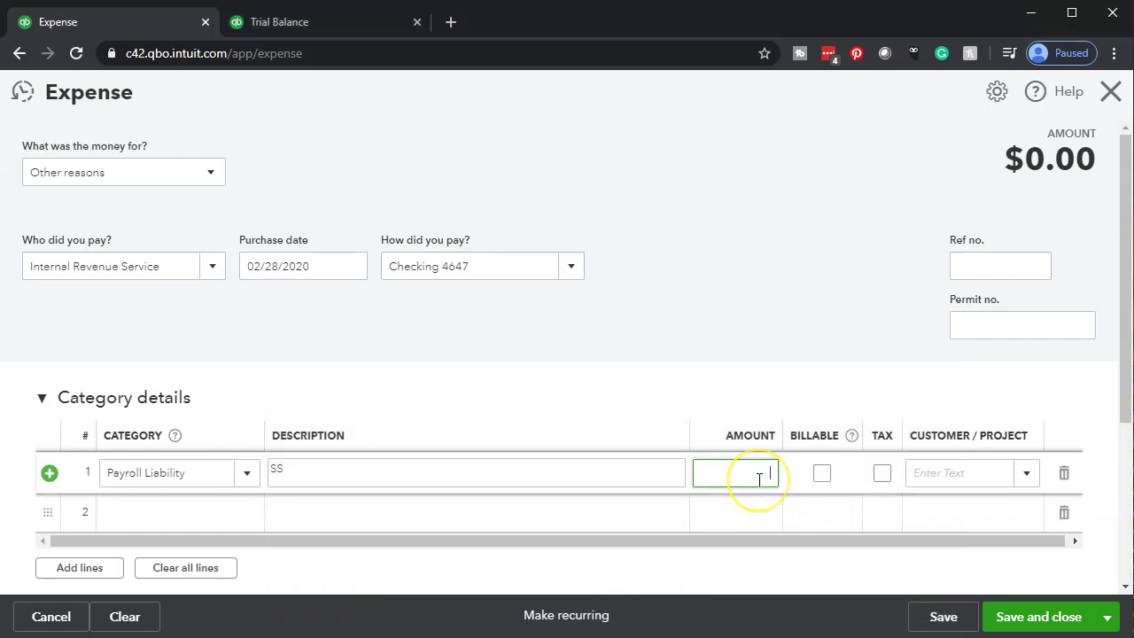
text(614)
key(Tab)
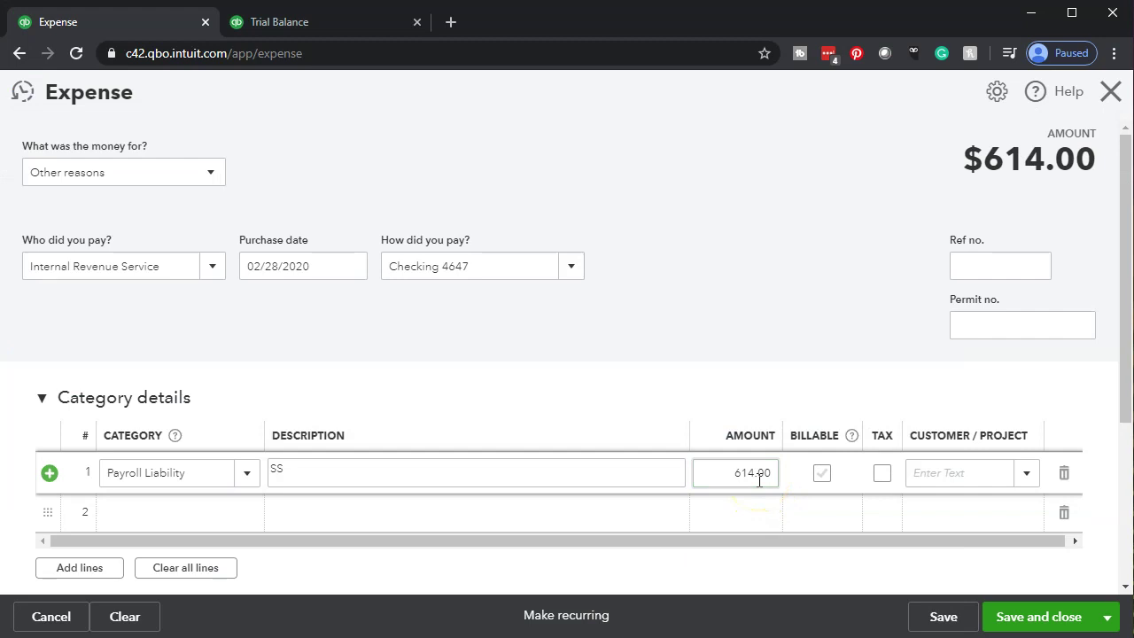
key(Tab)
key(Tab)
key(Tab)
Assign the Payroll Liability category to the second expense line and describe it as Medicare
click(197, 514)
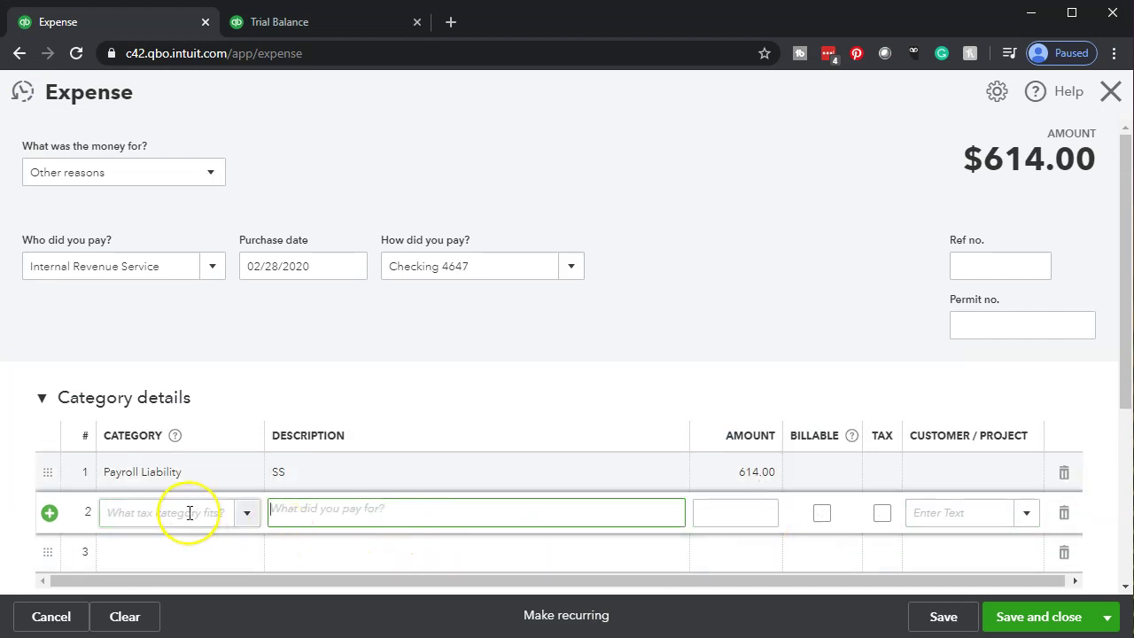
text(payroll )
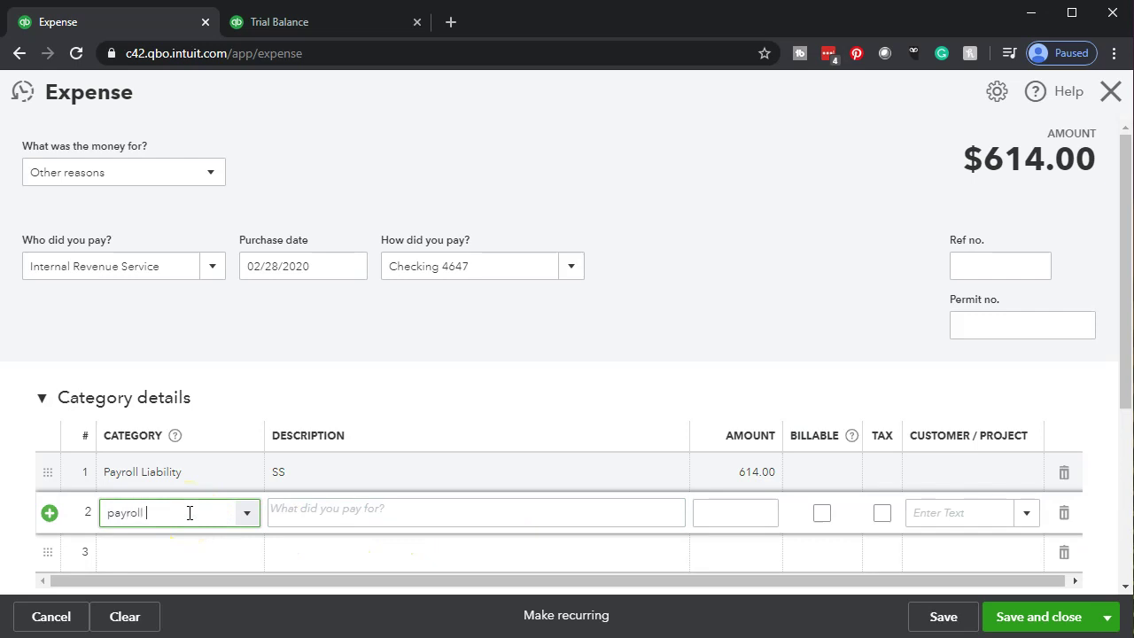
text(lity)
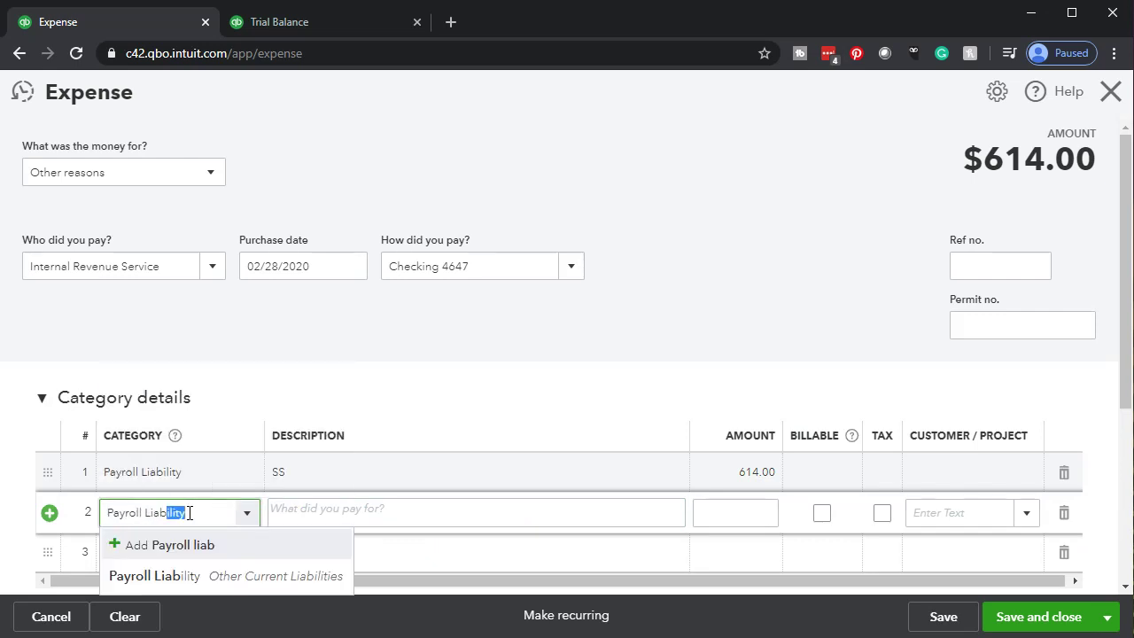
key(Tab)
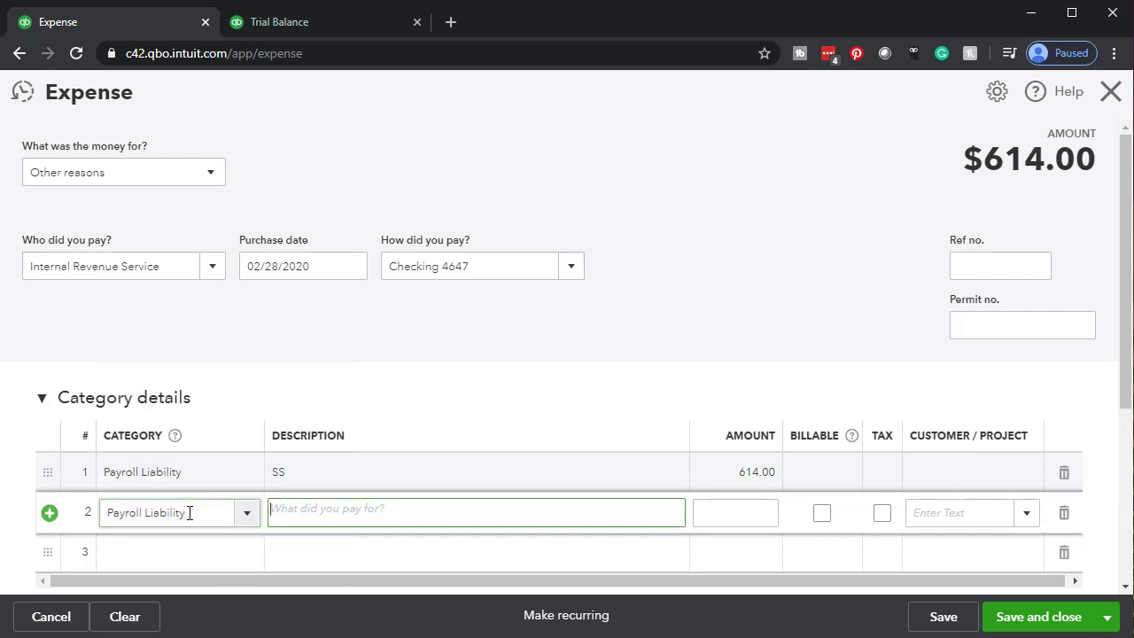
text(Medicare)
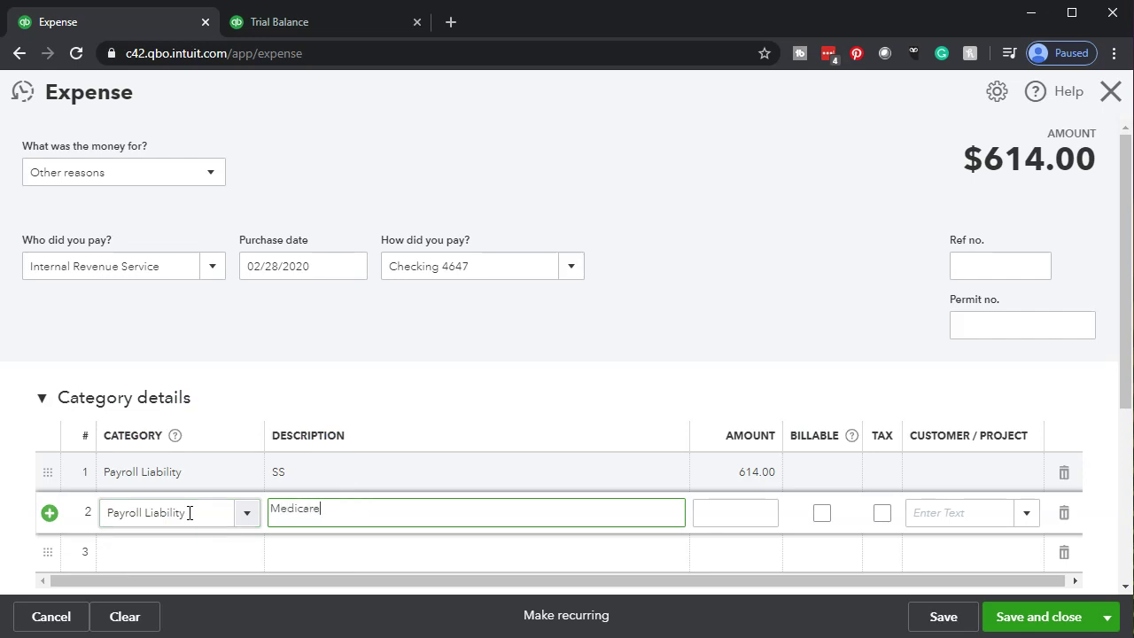
key(Tab)
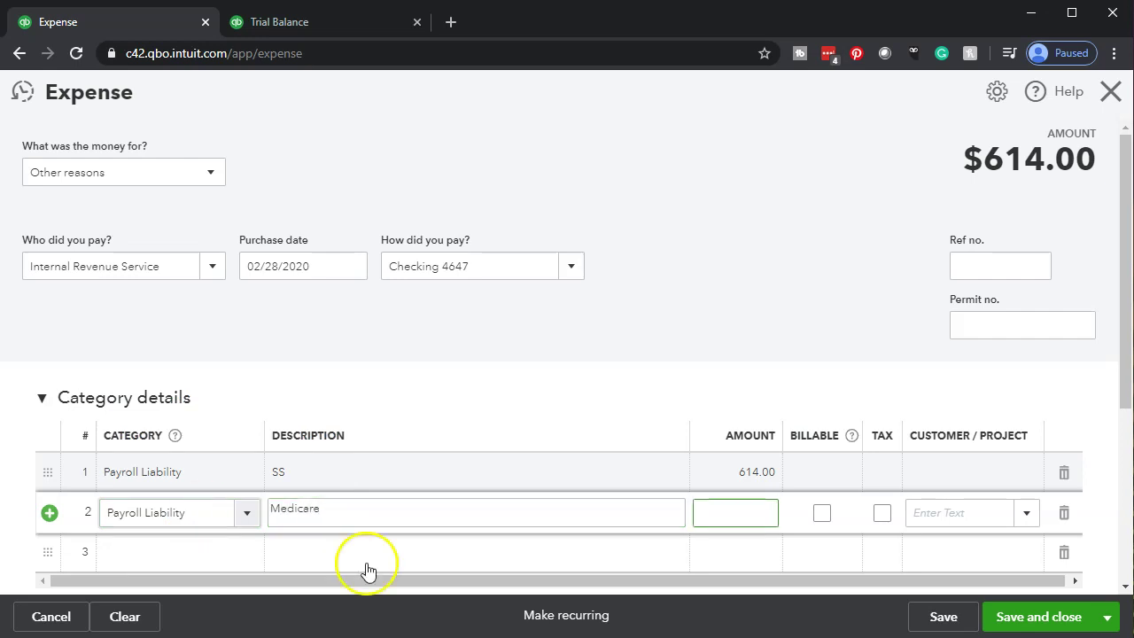
Switch to Payroll.xlsx in Excel and check the sum of the Total row's employee and employer Medicare amounts
key(alt+Tab)
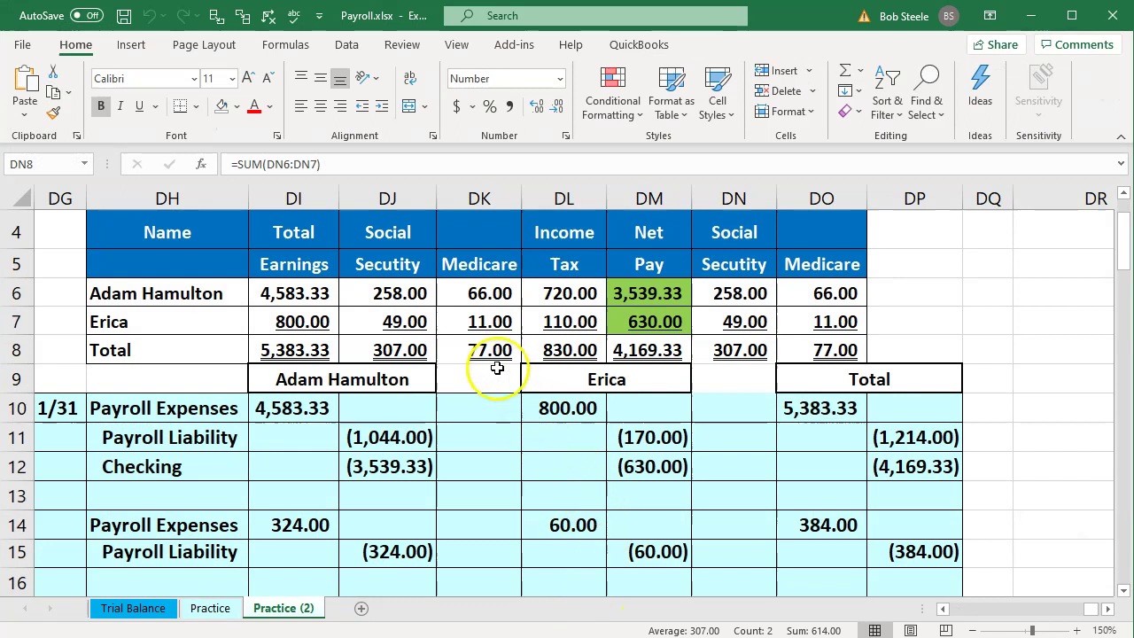
click(491, 355)
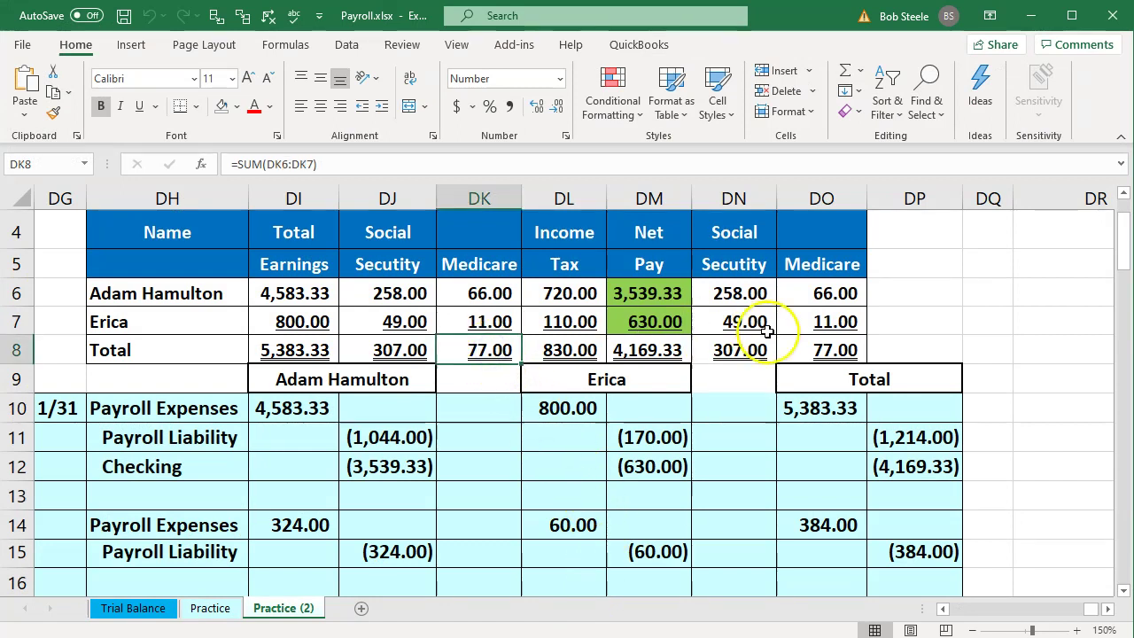
ctrl+click(824, 349)
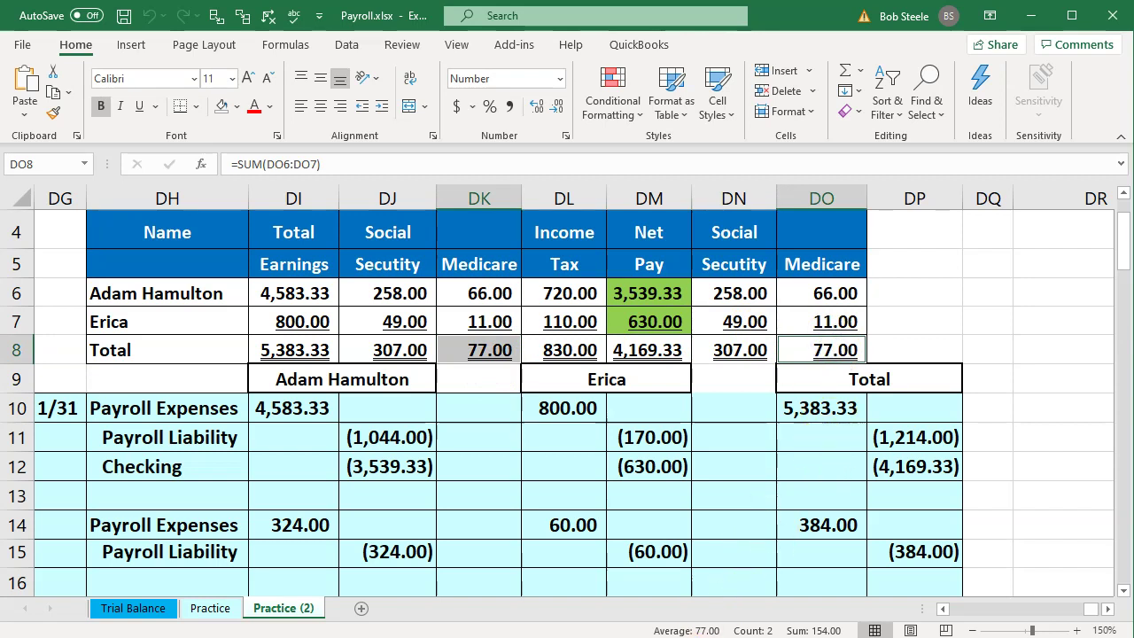
Return to the QuickBooks Online expense and enter 154.00 as the Medicare line's amount
click(667, 636)
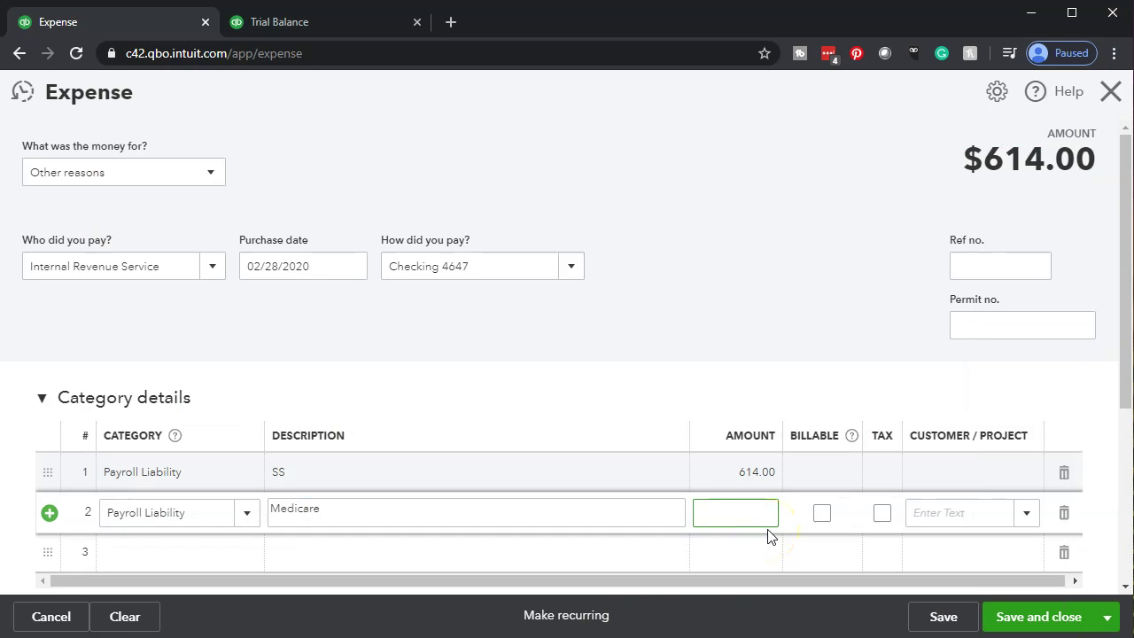
key(Tab)
key(Tab)
key(Tab)
key(Tab)
key(Tab)
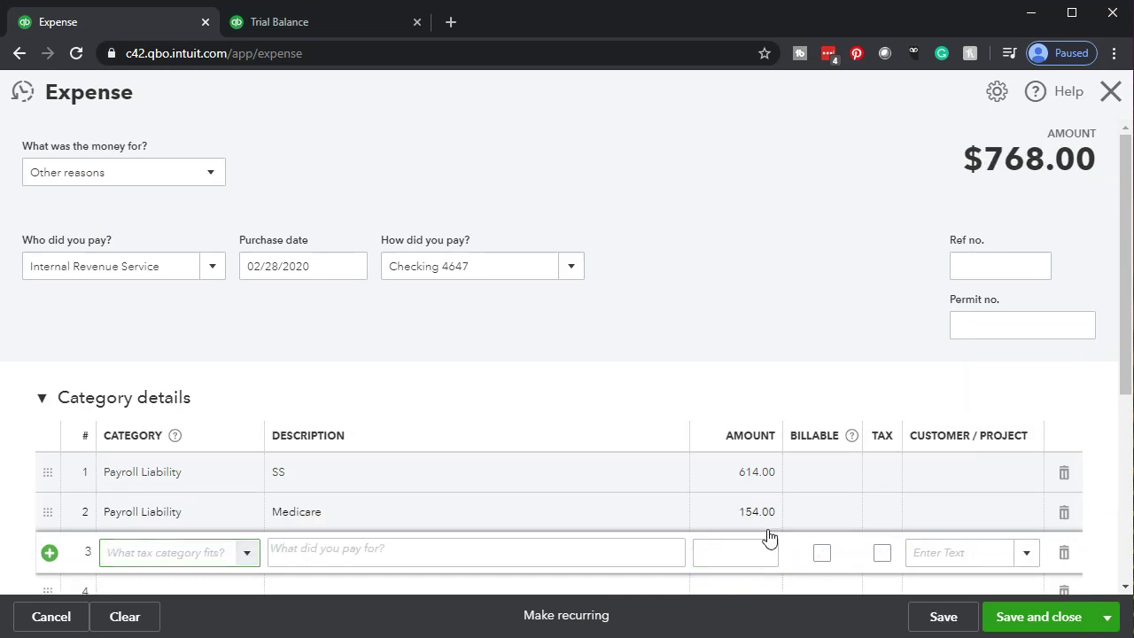
Assign the Payroll Liability category to the third expense line and describe it as FIT
text(Pr)
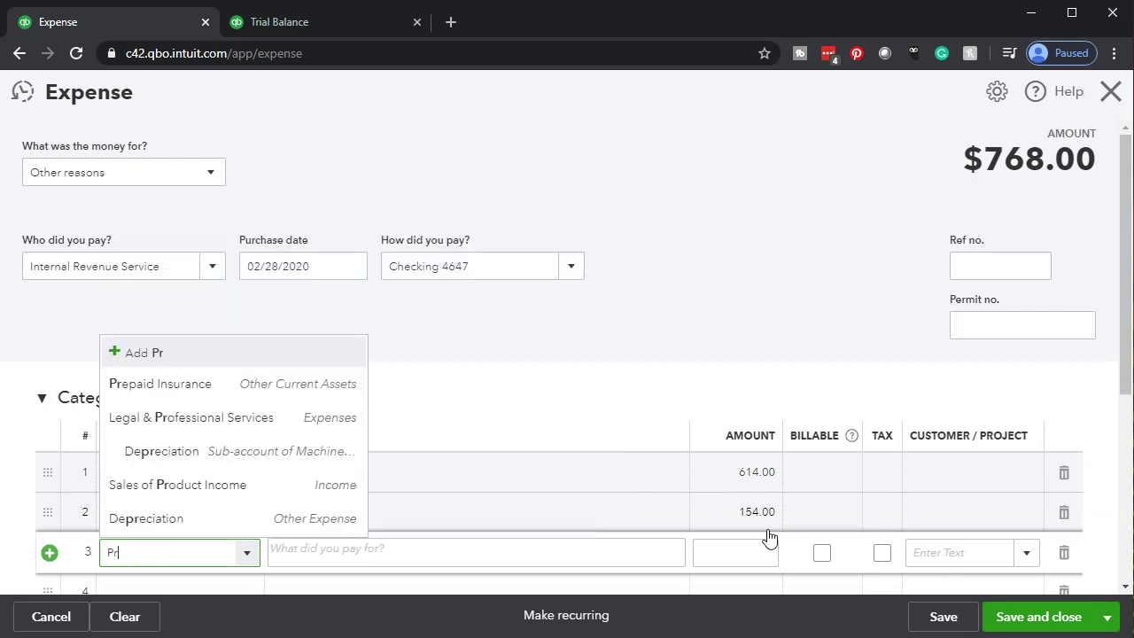
key(BackSpace)
text(aryoll)
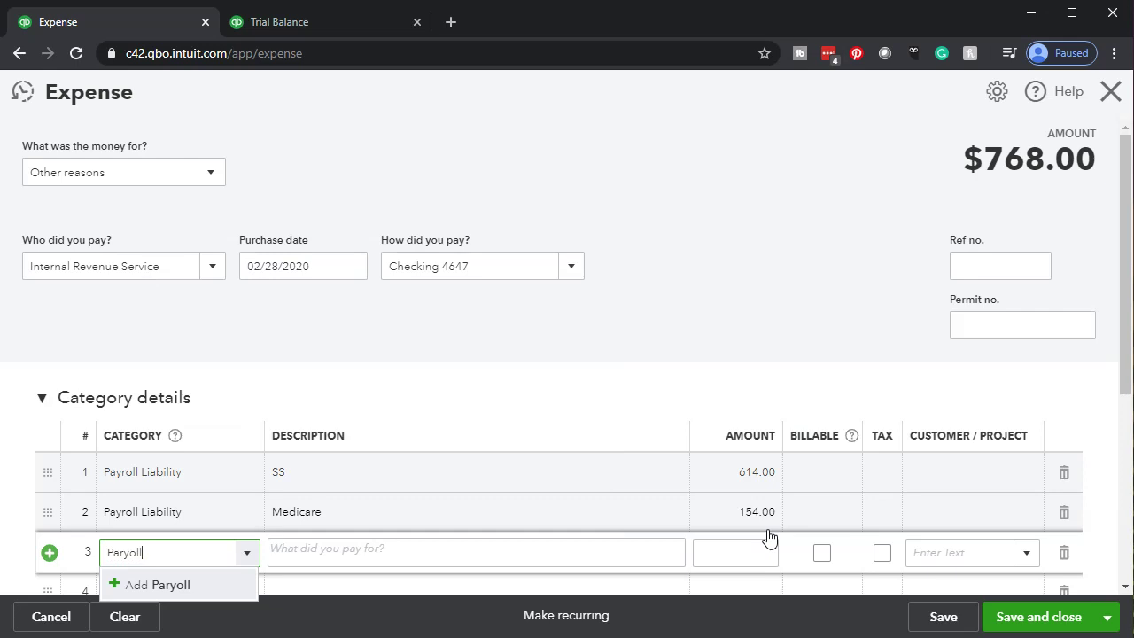
key(BackSpace)
key(BackSpace)
text(yroll)
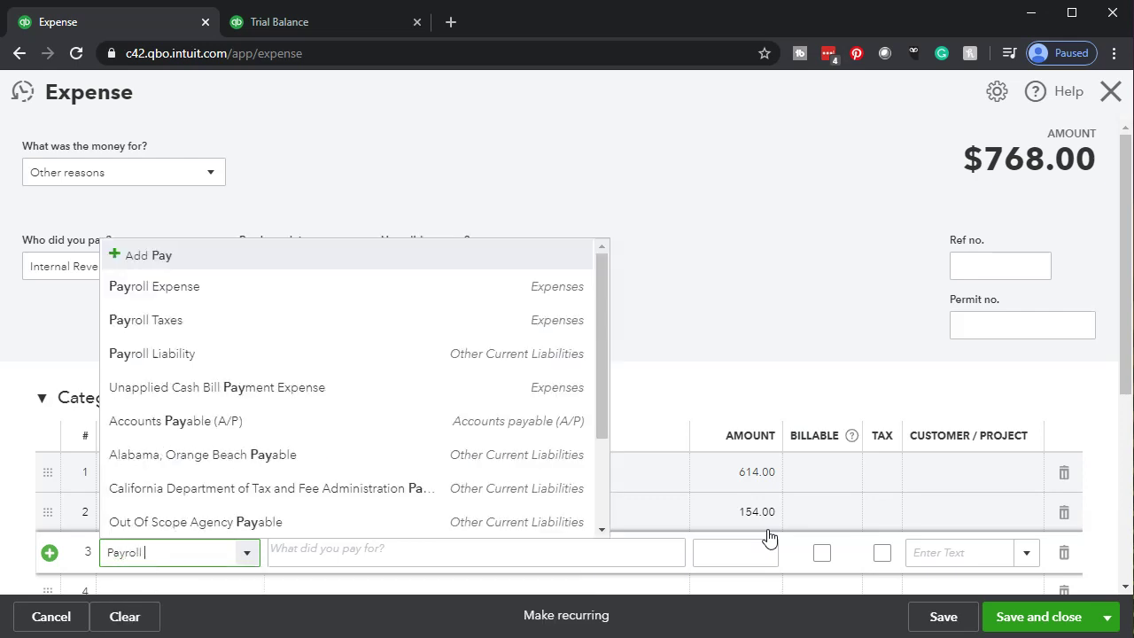
text( Llabi)
key(Down)
key(Tab)
text(F)
key(Tab)
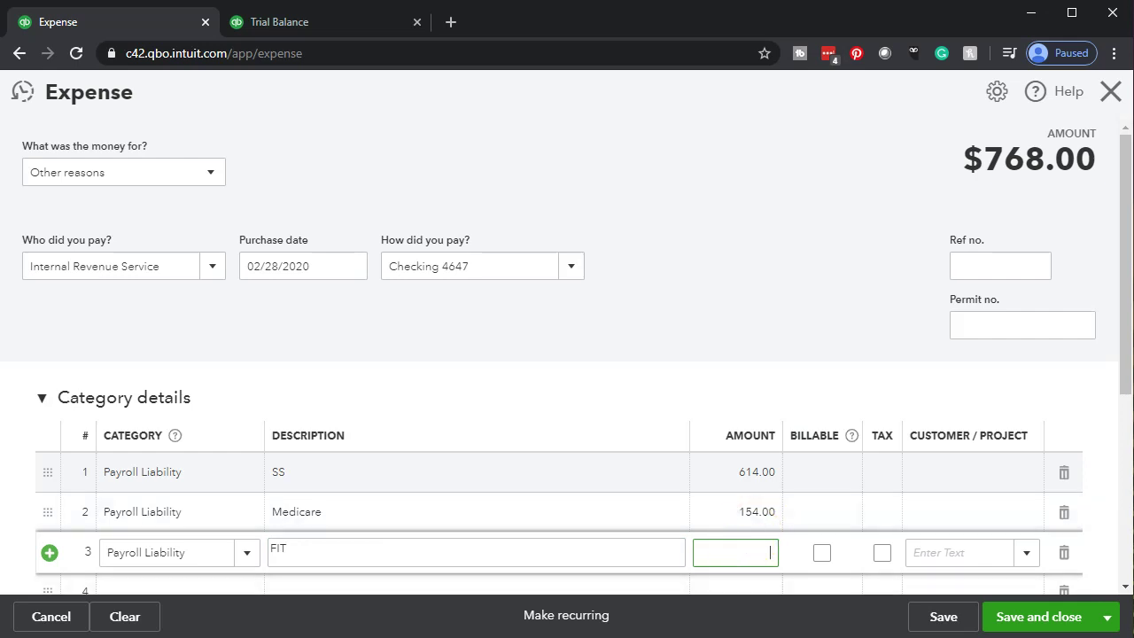
Look up the Total row's income tax in Payroll.xlsx in Excel and enter 830.00 as the FIT line's amount in the QuickBooks Online expense
key(alt+Tab)
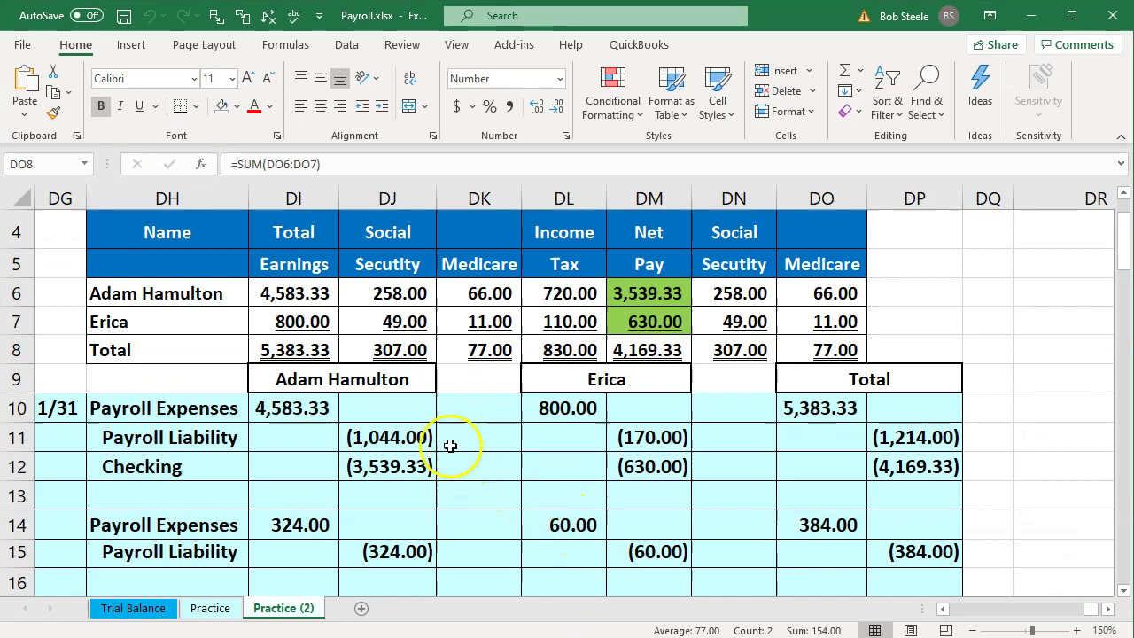
click(572, 346)
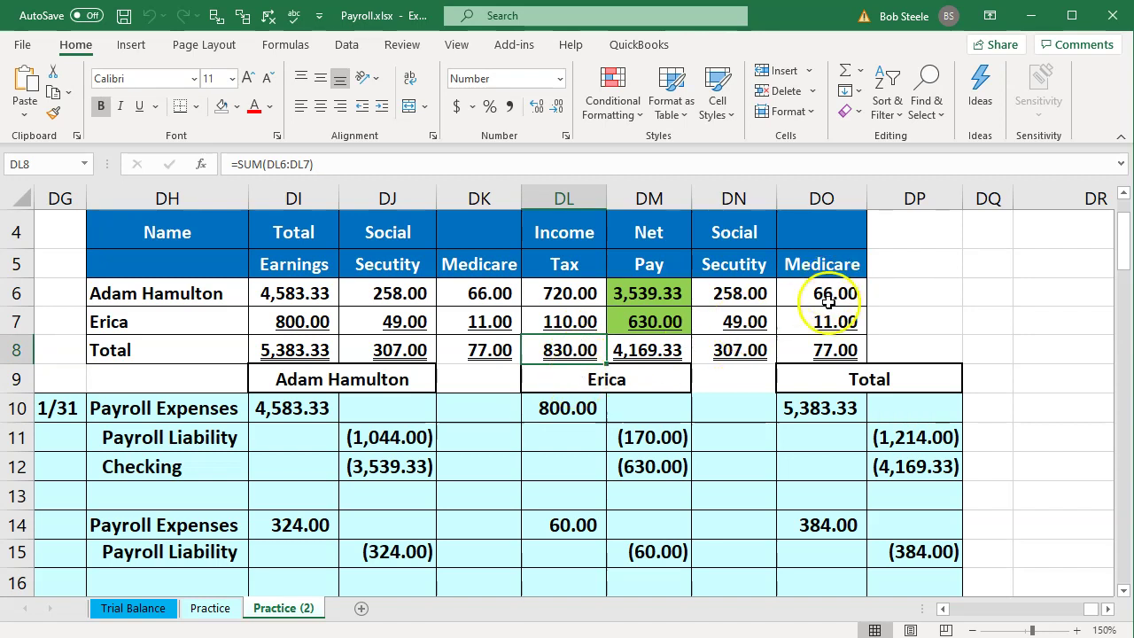
click(1030, 15)
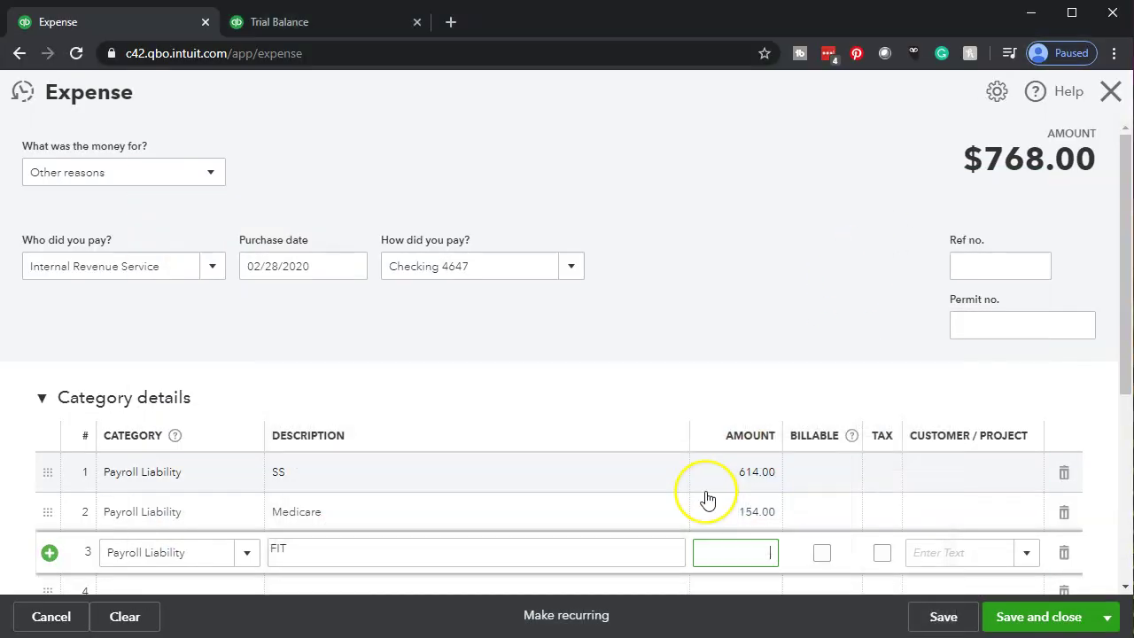
text(830)
key(Tab)
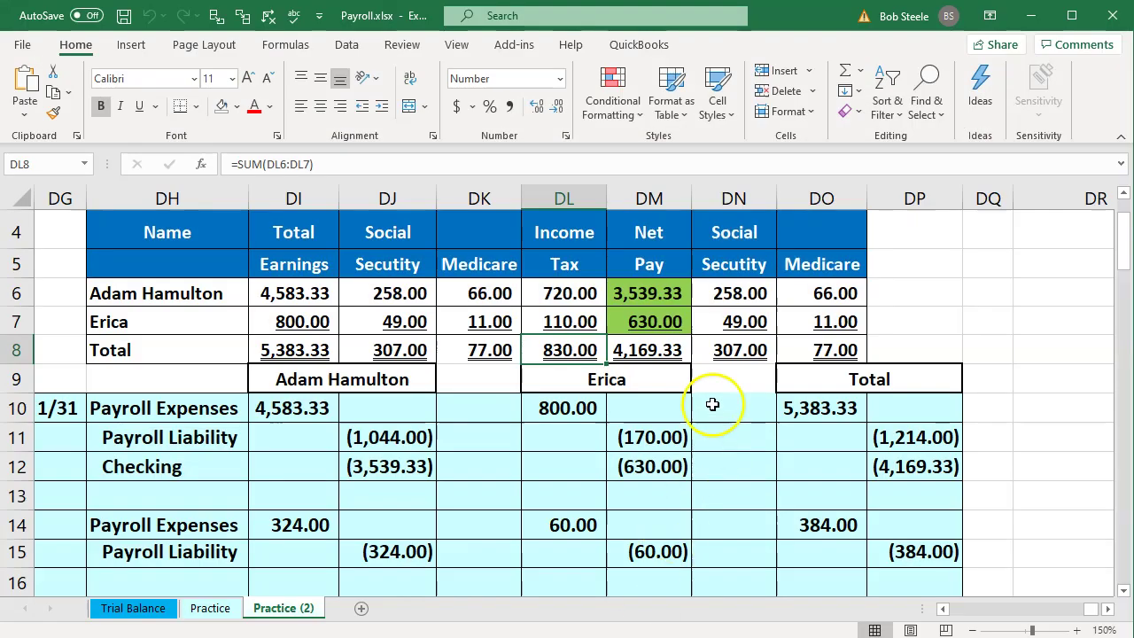
Switch to Payroll.xlsx in Excel and check the combined sum of the Total row's employee and employer Social Security, Medicare and income tax
click(710, 403)
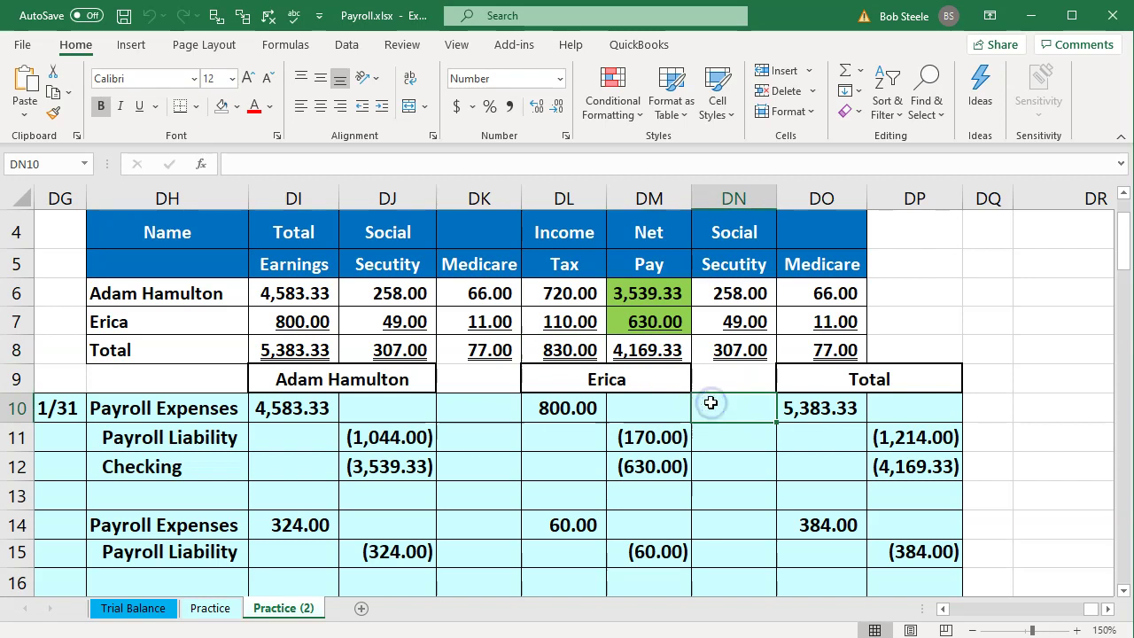
drag(430, 349, 527, 353)
ctrl+drag(748, 353, 825, 354)
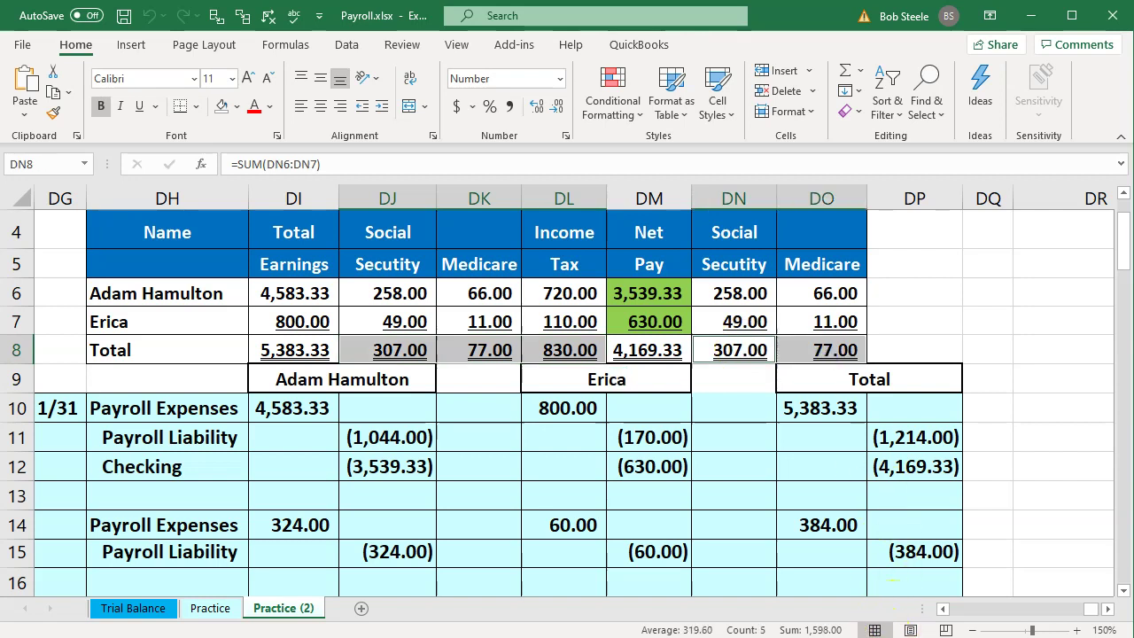
Return to QuickBooks Online, compare the expense total with Payroll Liability on the Trial Balance, and save and close the expense
key(alt+Tab)
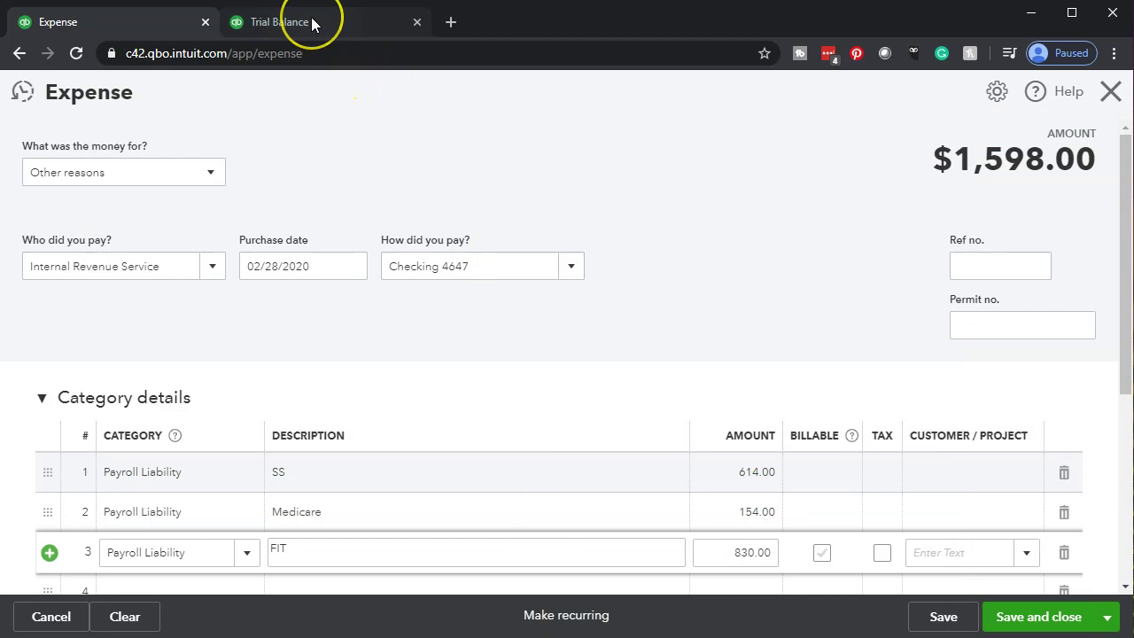
click(311, 22)
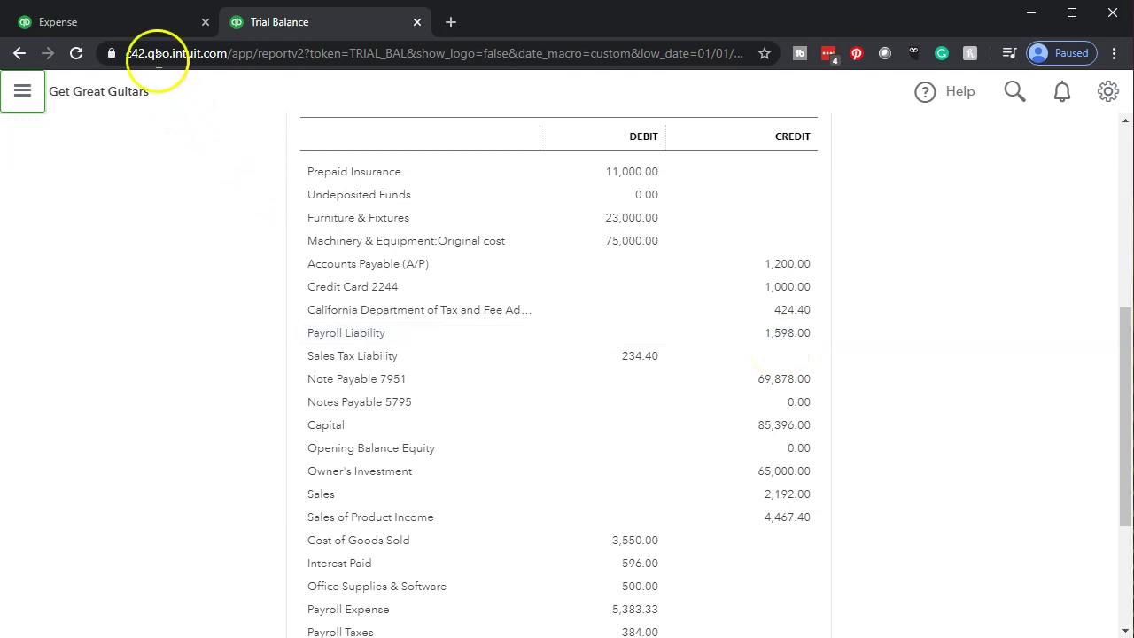
click(129, 23)
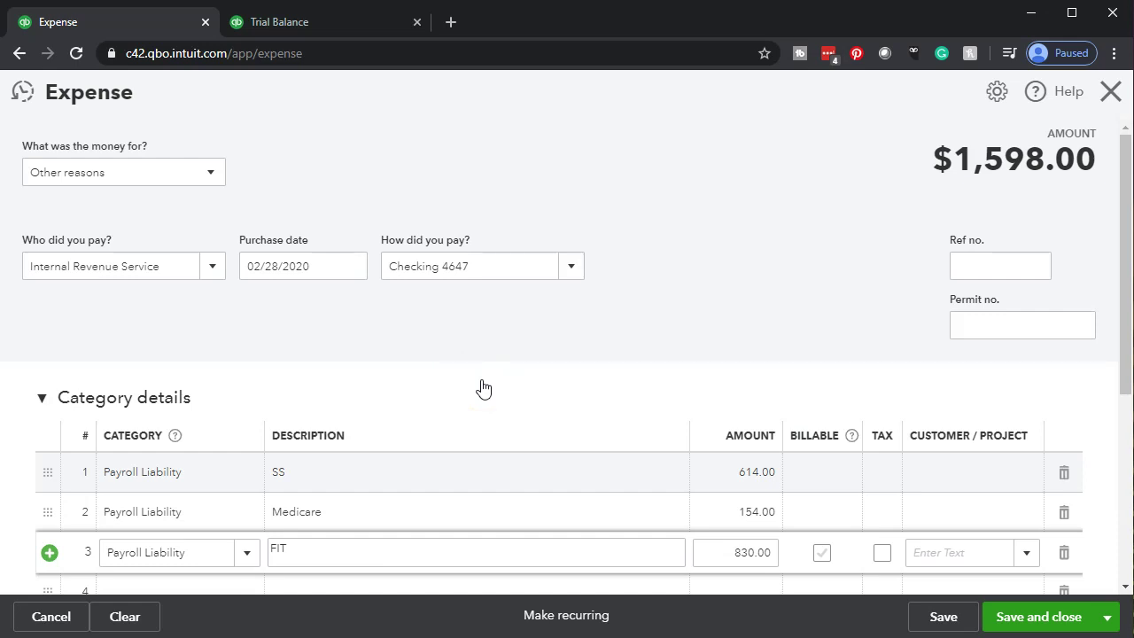
click(1024, 617)
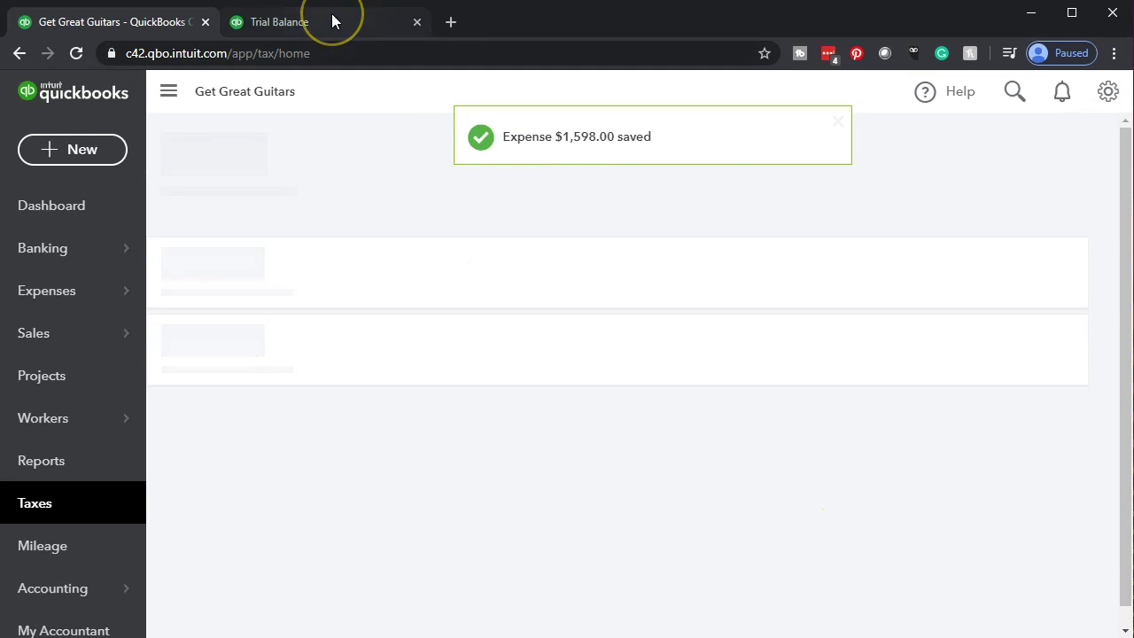
Reload the Trial Balance report, enlarge the page to 125%, and check the Checking 4647 and Payroll Liability balances
click(332, 21)
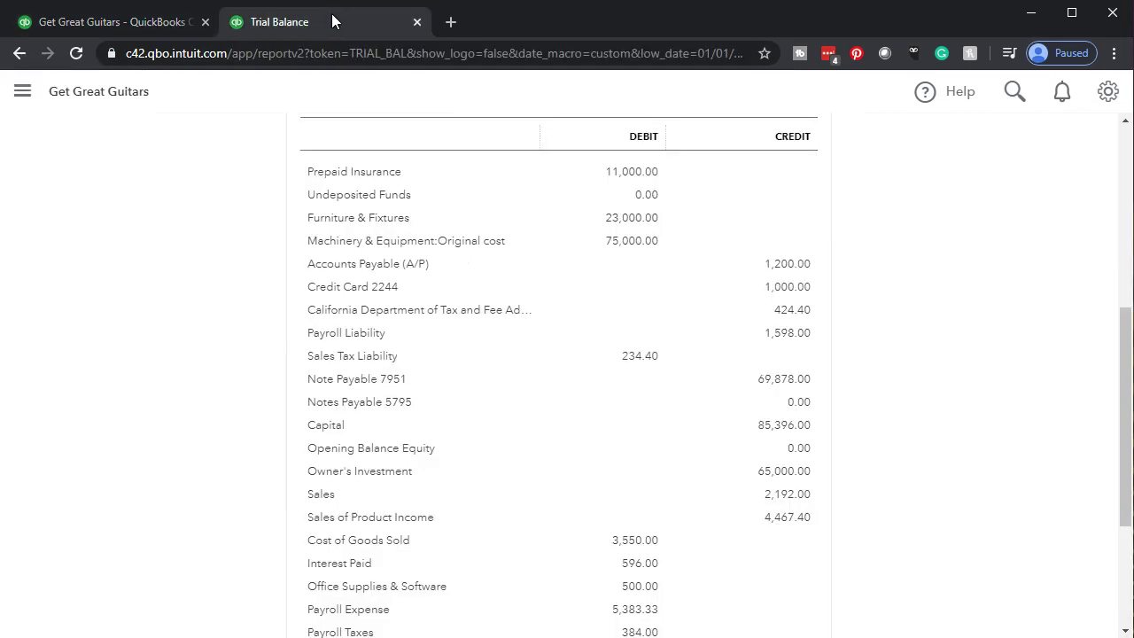
click(362, 46)
key(Return)
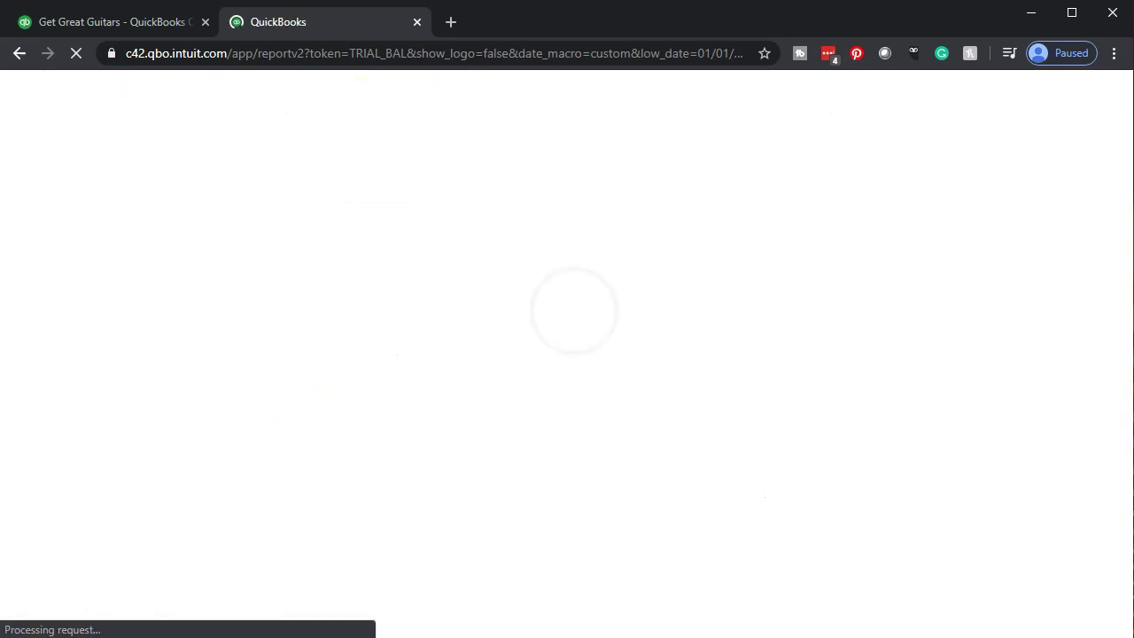
click(166, 92)
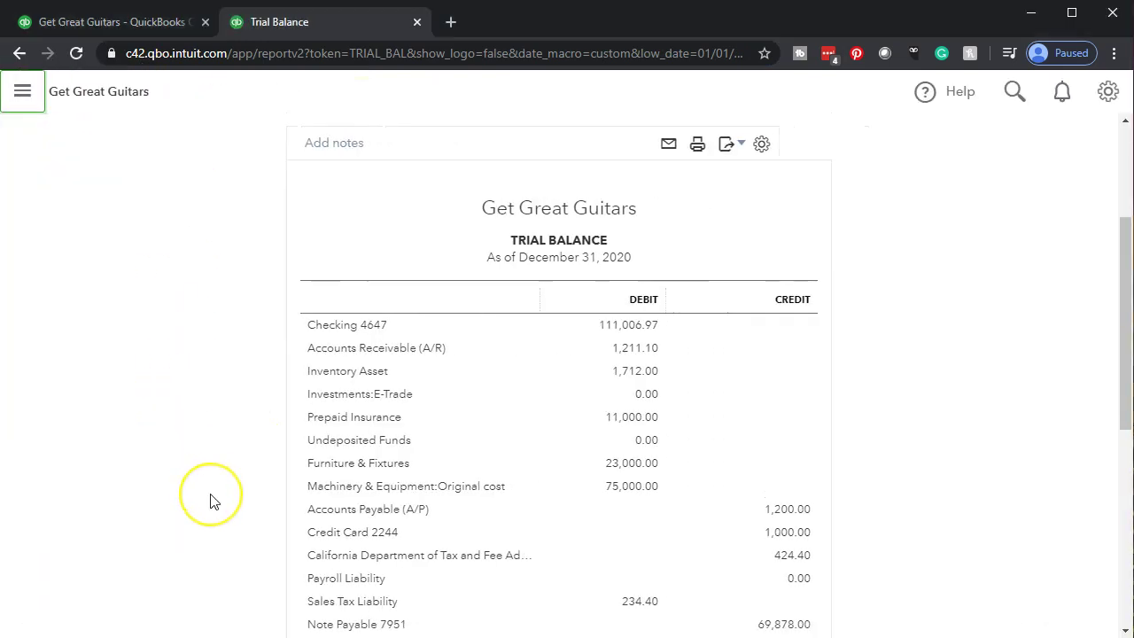
key(ctrl+plus)
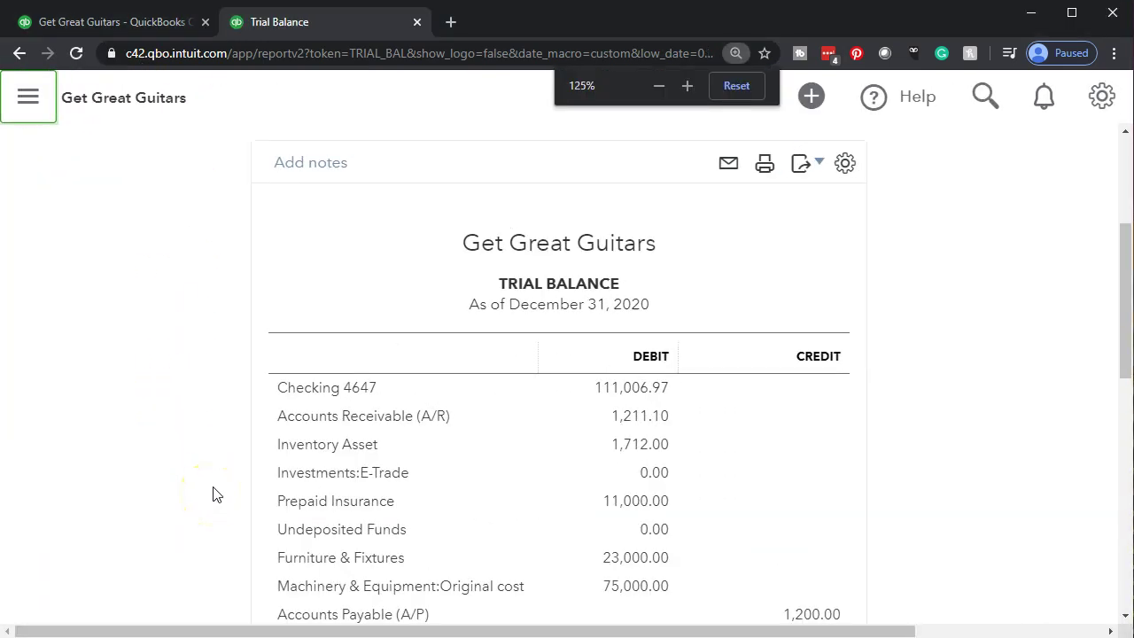
scroll(449, 380, down, 2)
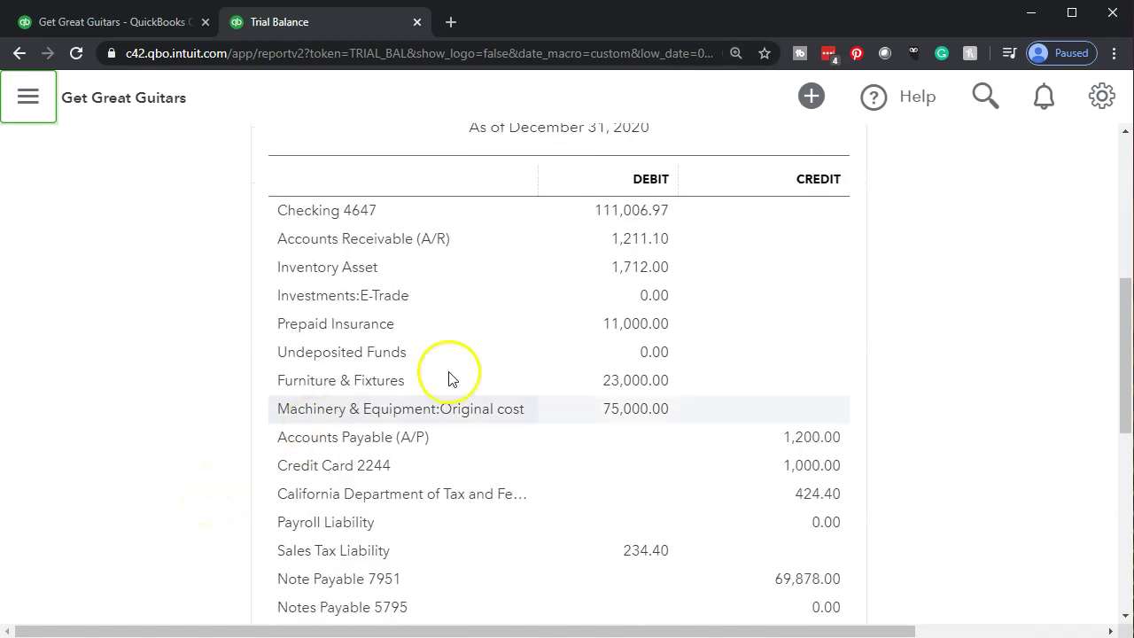
Open the transaction report behind the Checking 4647 balance and examine the amounts of its most recent transactions
click(617, 213)
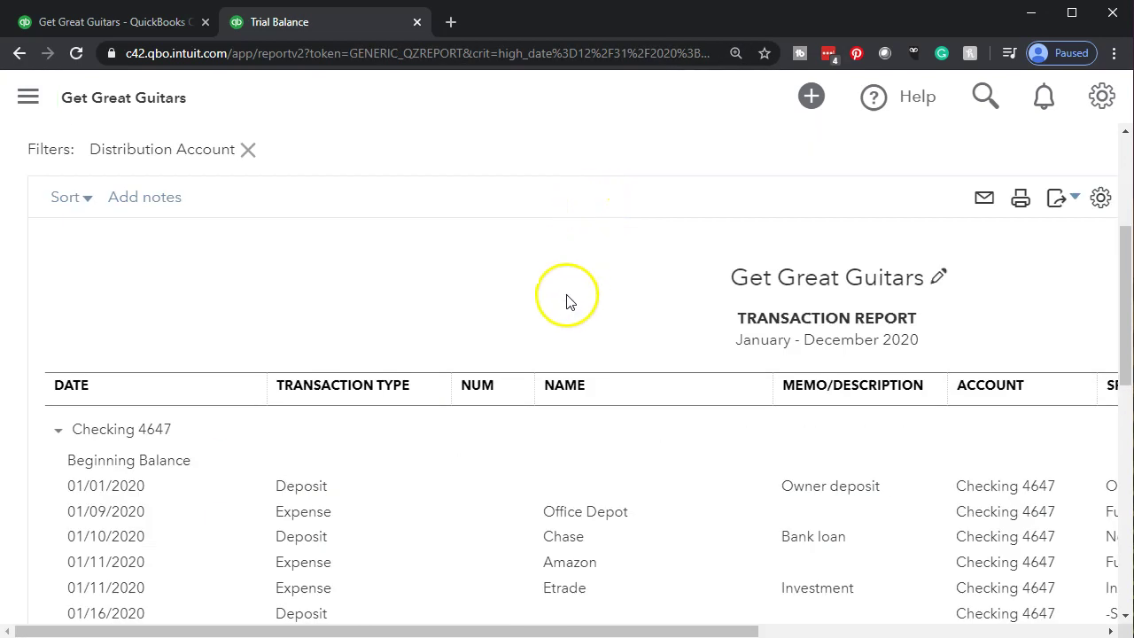
scroll(567, 302, down, 3)
scroll(567, 301, down, 5)
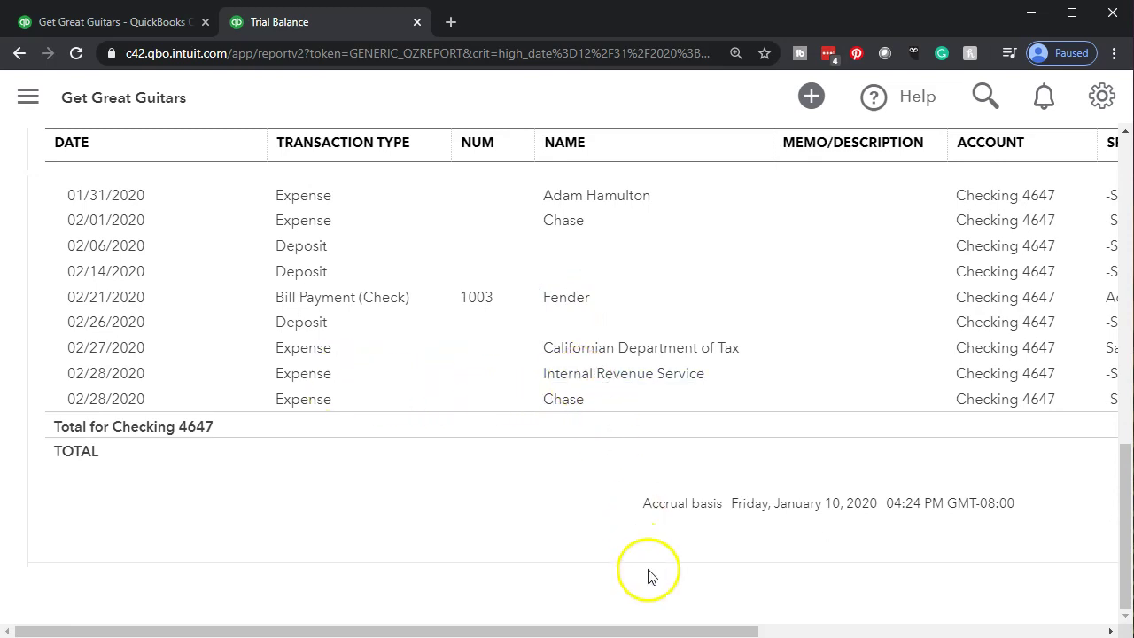
drag(653, 629, 946, 620)
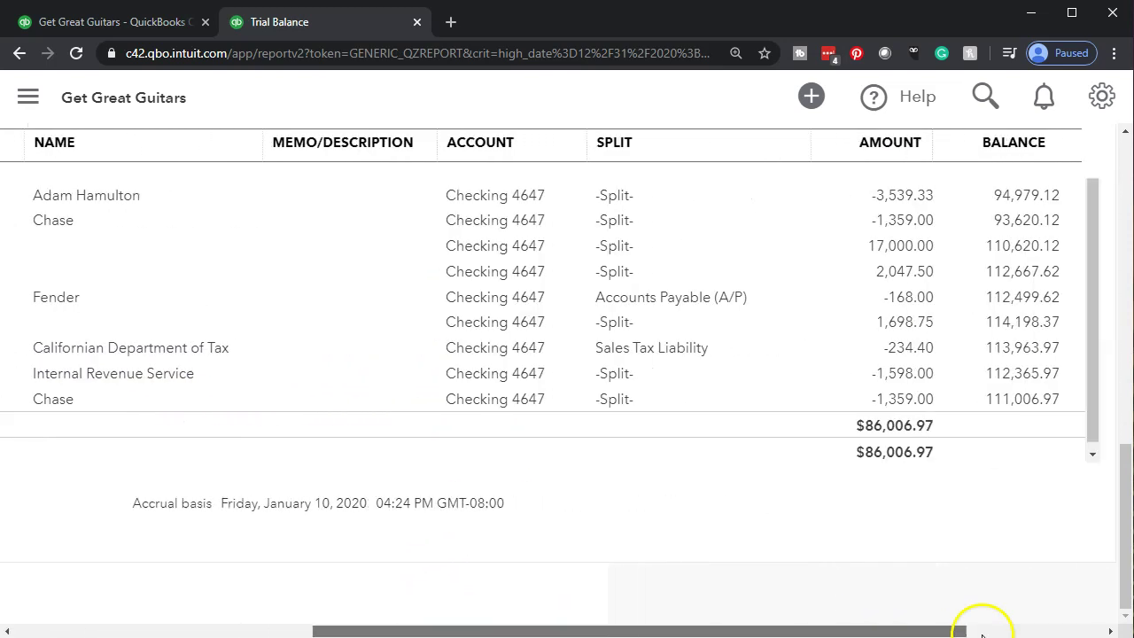
Inspect the 02/28/2020 Internal Revenue Service expense from the Checking 4647 transactions, close it, and return to the Trial Balance
click(918, 379)
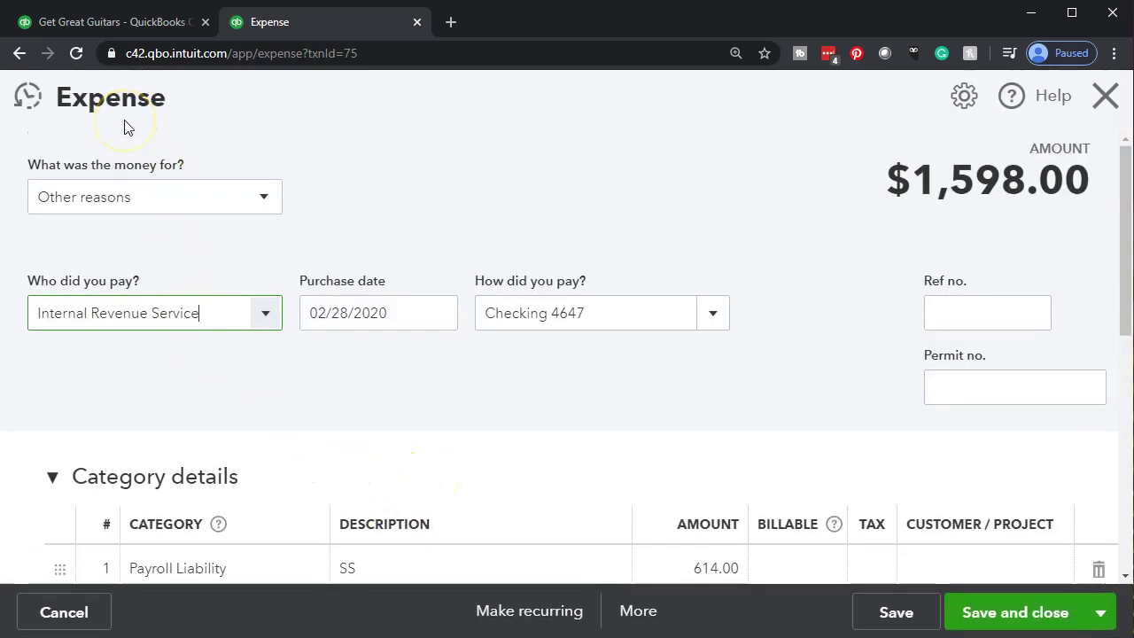
click(1105, 96)
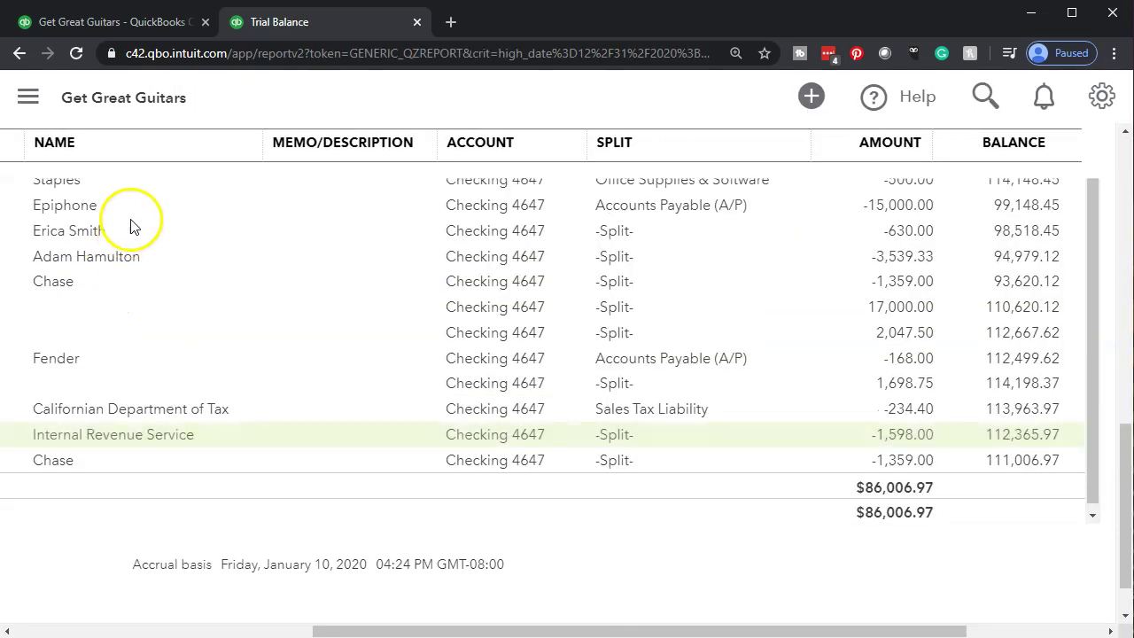
scroll(101, 299, up, 15)
click(161, 216)
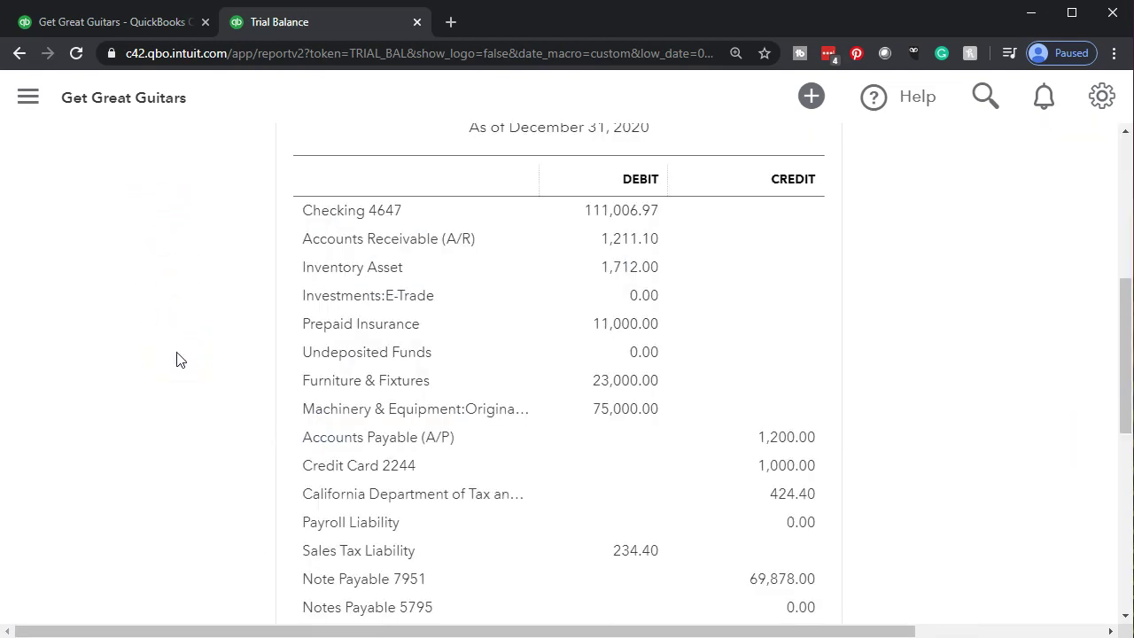
Open the transaction report behind the Payroll Liability balance and examine the amounts and running balance of its entries
scroll(182, 376, down, 2)
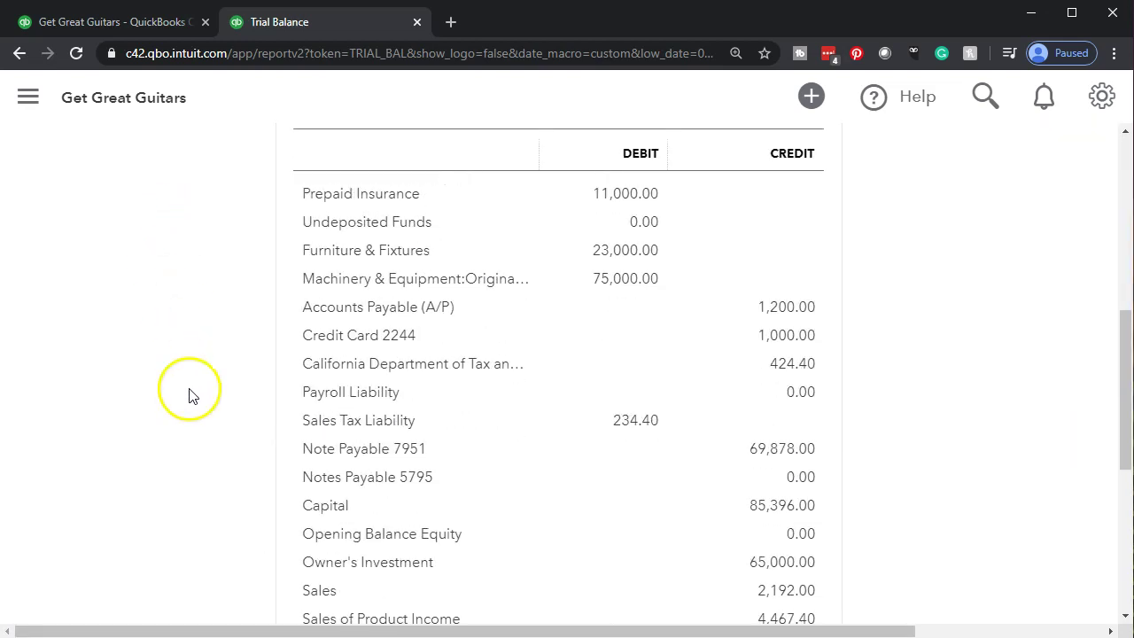
click(807, 399)
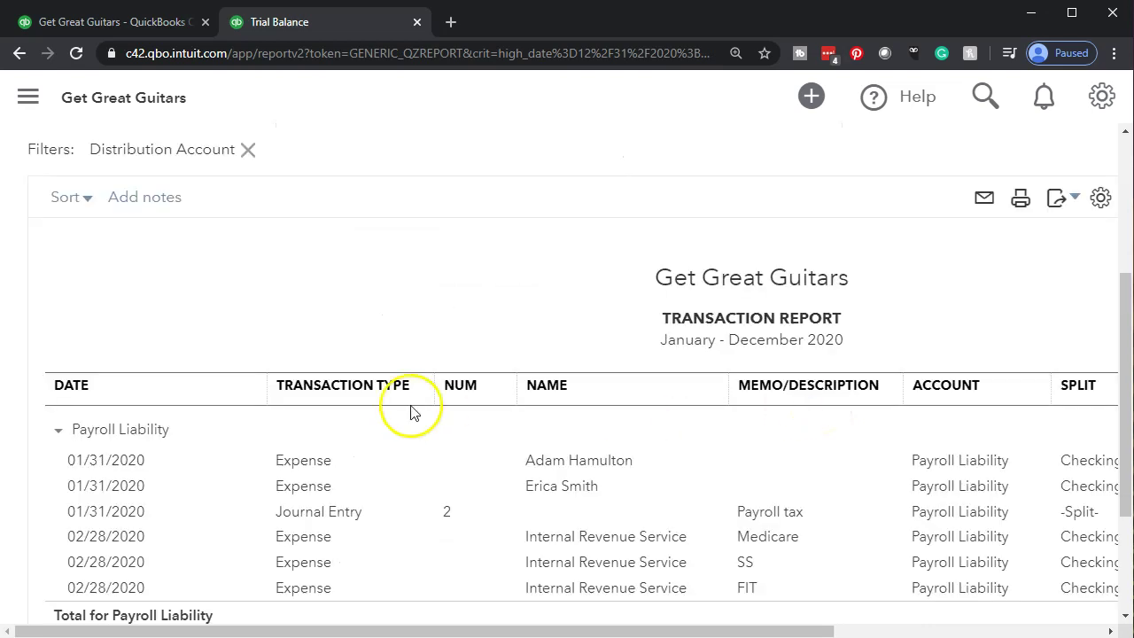
scroll(412, 412, down, 2)
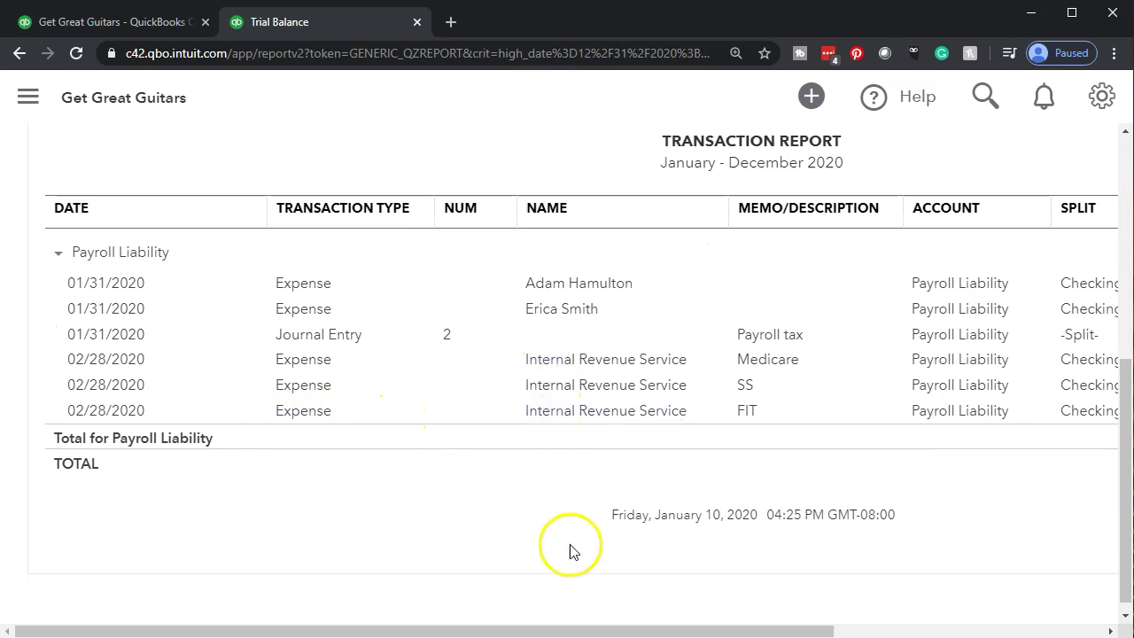
drag(579, 632, 788, 621)
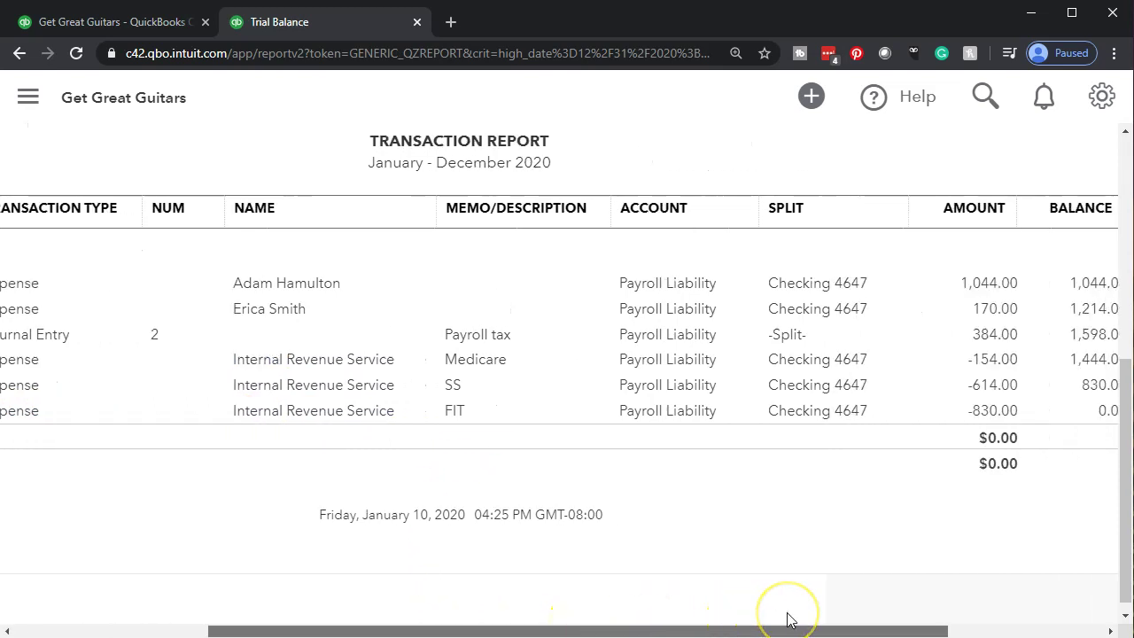
Open the Internal Revenue Service expense behind the Medicare entry, review its details, and close it without changes
click(991, 360)
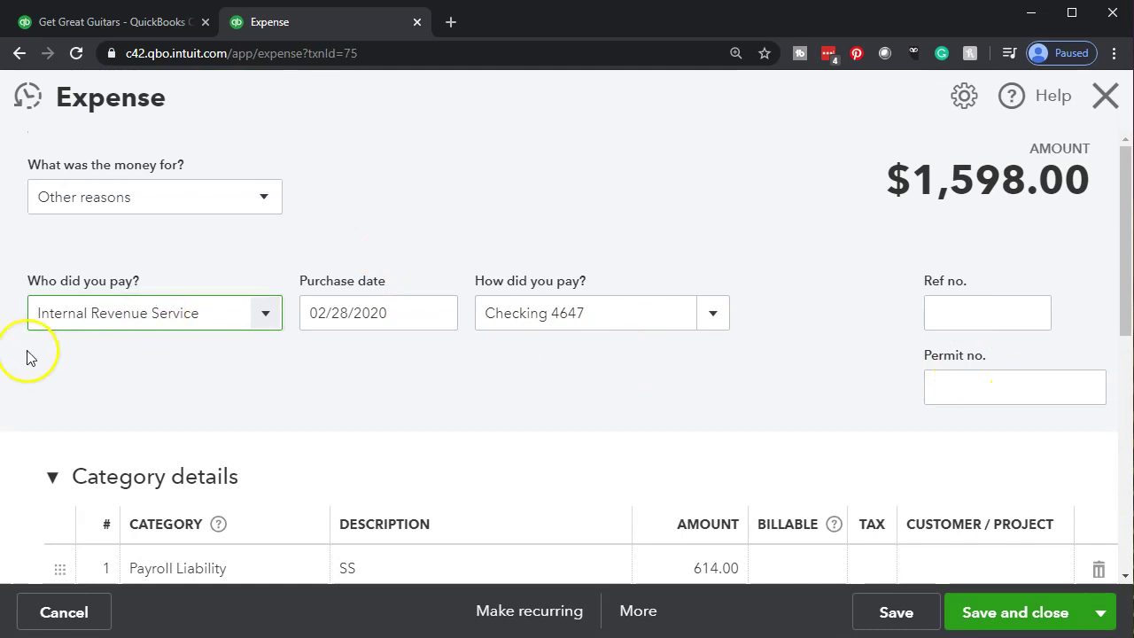
scroll(27, 357, down, 3)
scroll(9, 386, up, 3)
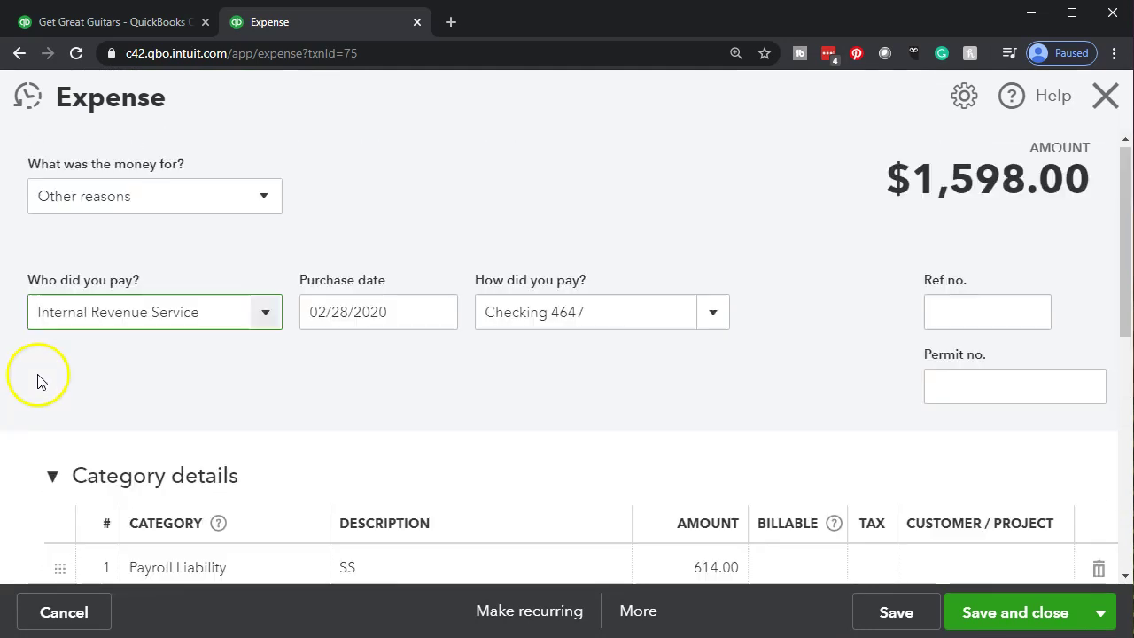
click(1106, 95)
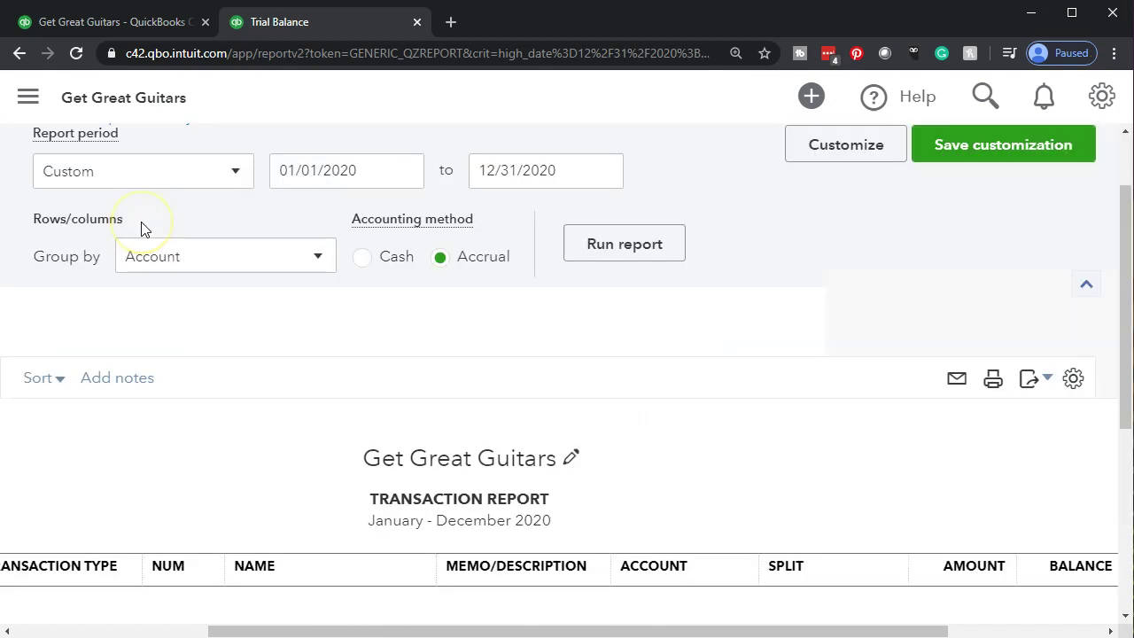
Return to the Trial Balance and review the remaining accounts down to the debit and credit totals
click(151, 213)
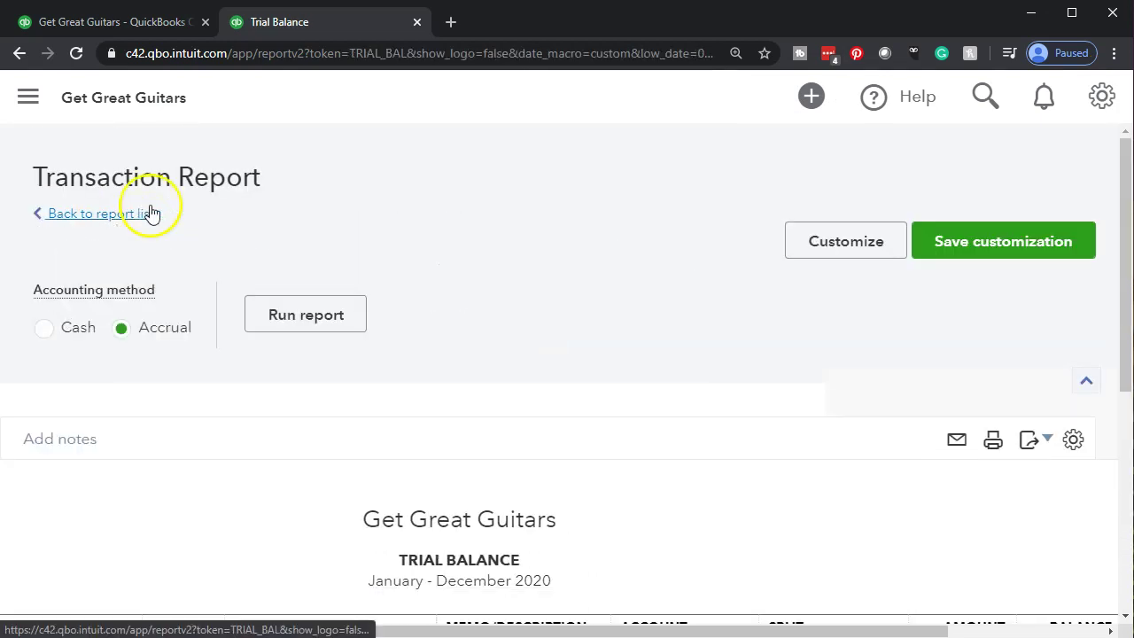
scroll(183, 342, down, 5)
scroll(189, 361, down, 2)
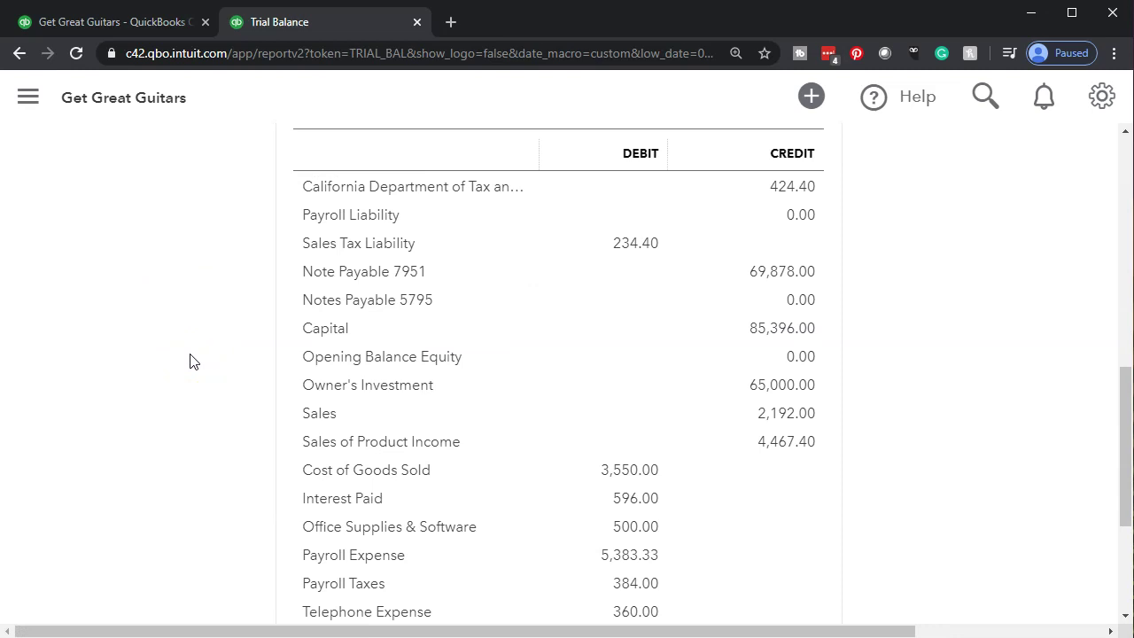
scroll(189, 360, down, 2)
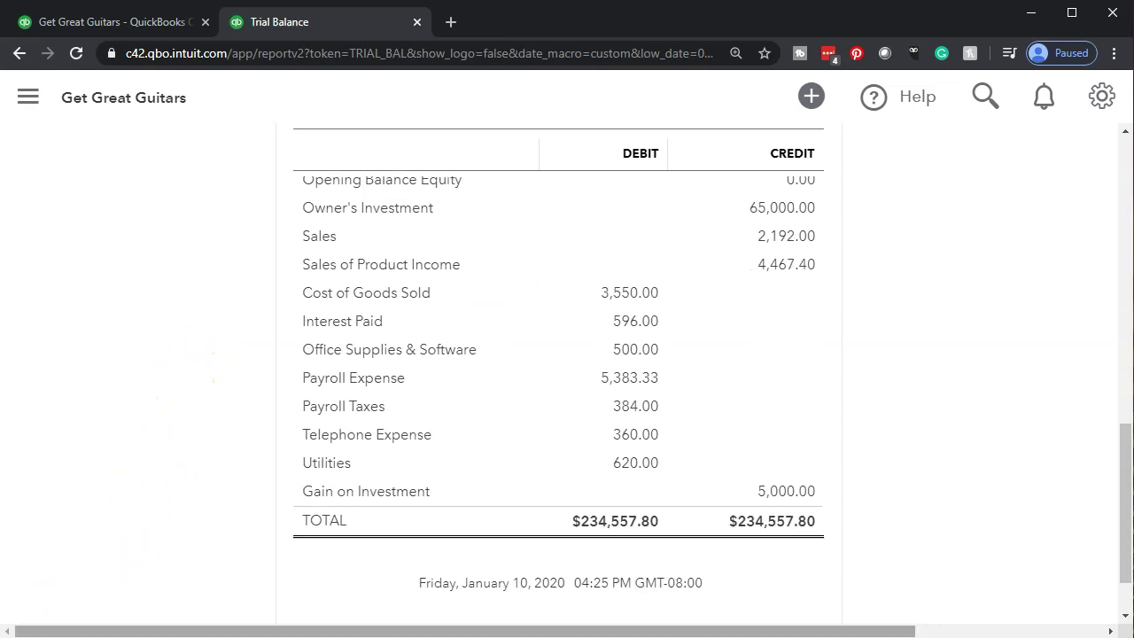